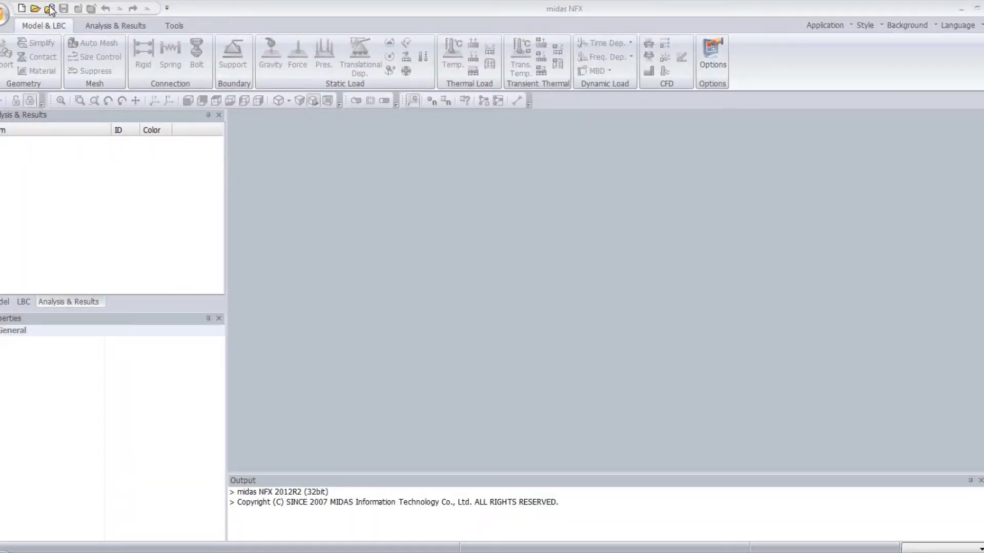
Create a new project and import the Parasolid model Cable Joint_full.
{"action": "left_click", "coordinate": [22, 9]}
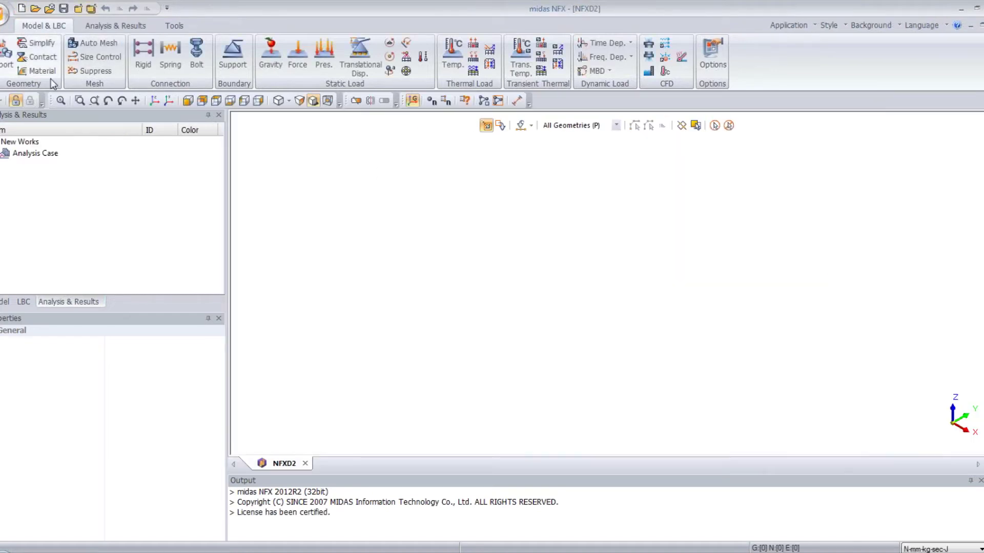
{"action": "left_click", "coordinate": [4, 58]}
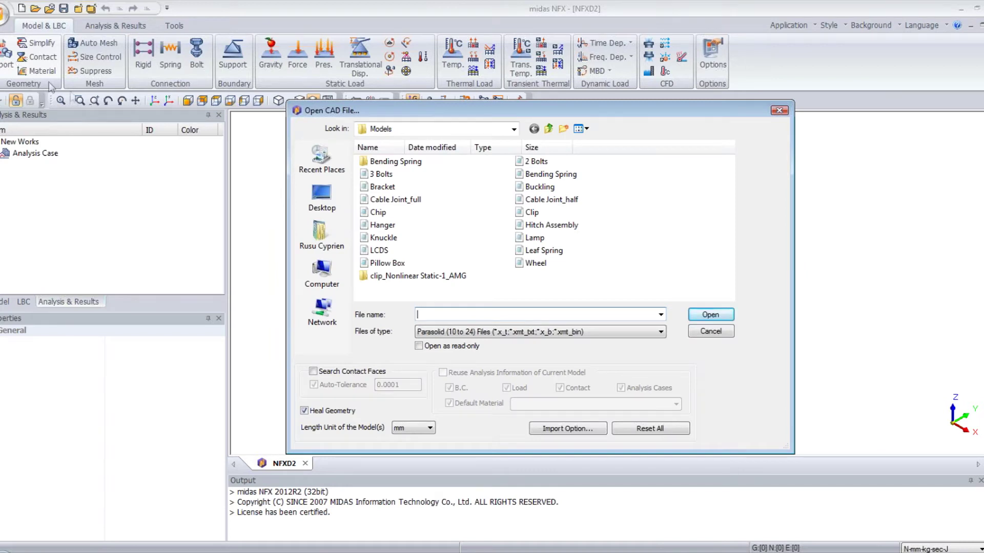
{"action": "left_click", "coordinate": [545, 332]}
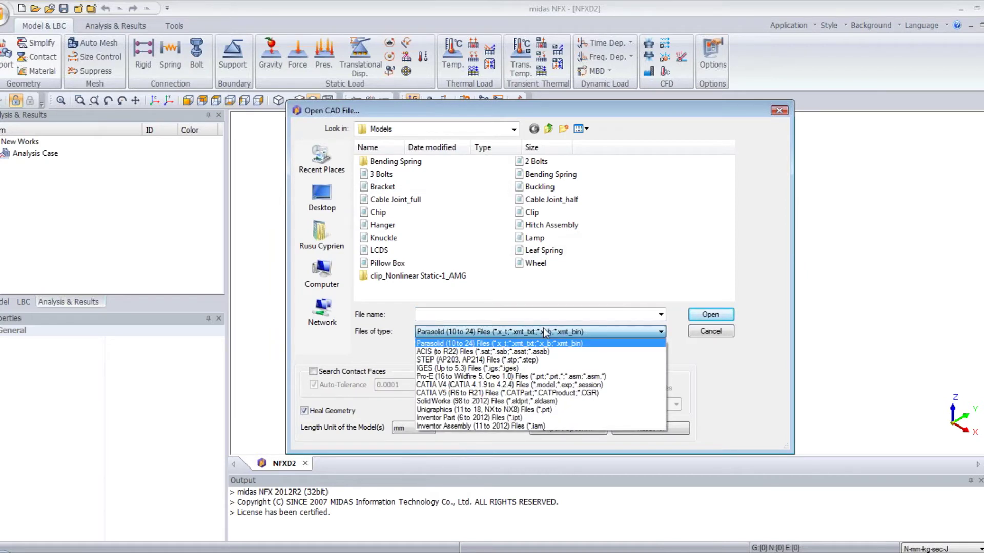
{"action": "left_click", "coordinate": [547, 336]}
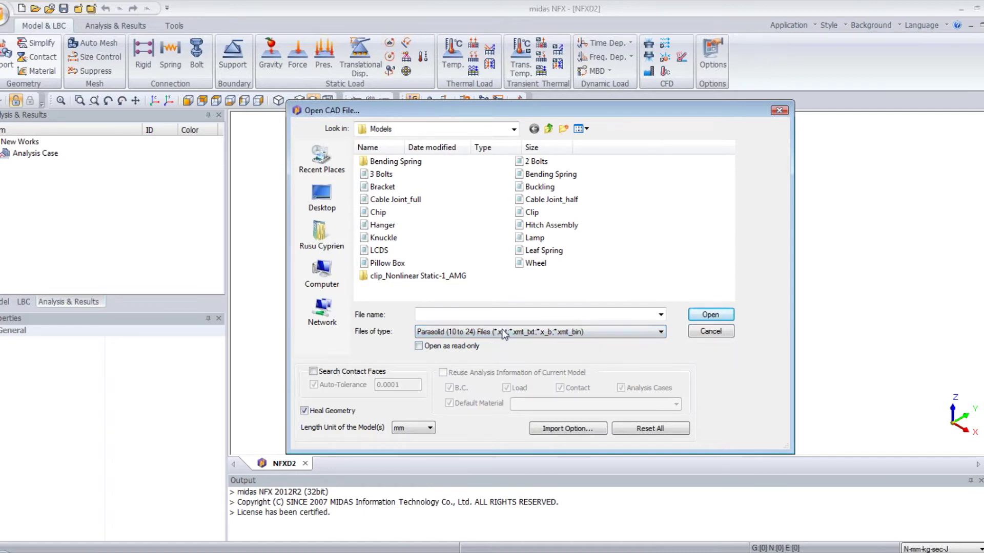
{"action": "left_click", "coordinate": [467, 201]}
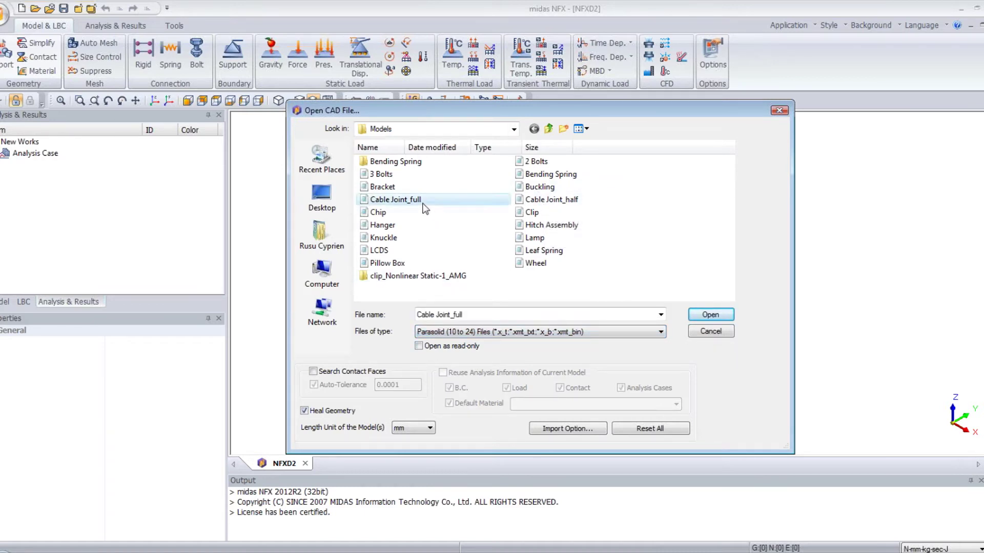
{"action": "left_click", "coordinate": [711, 315]}
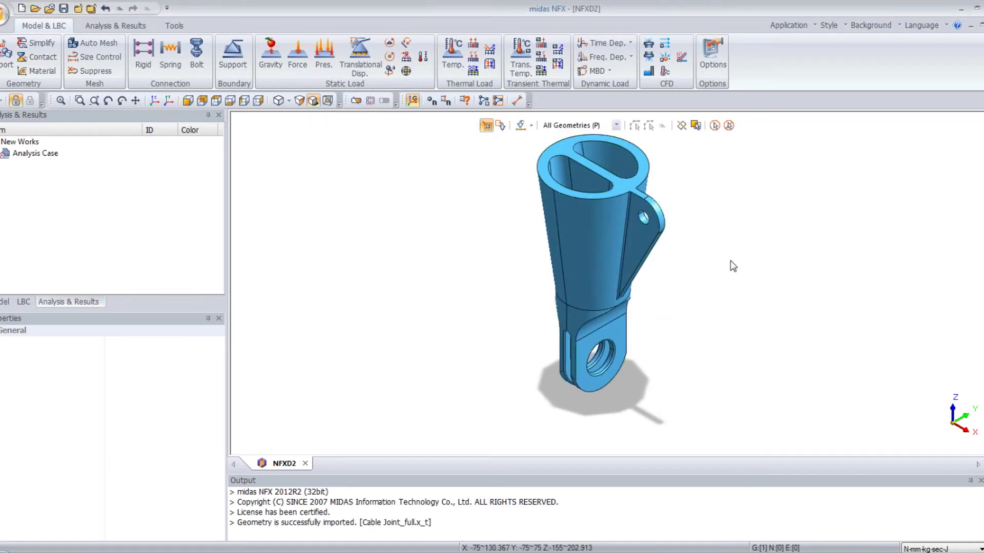
{"action": "scroll", "coordinate": [733, 265], "scroll_direction": "up", "scroll_amount": 2}
{"action": "scroll", "coordinate": [734, 265], "scroll_direction": "down", "scroll_amount": 1}
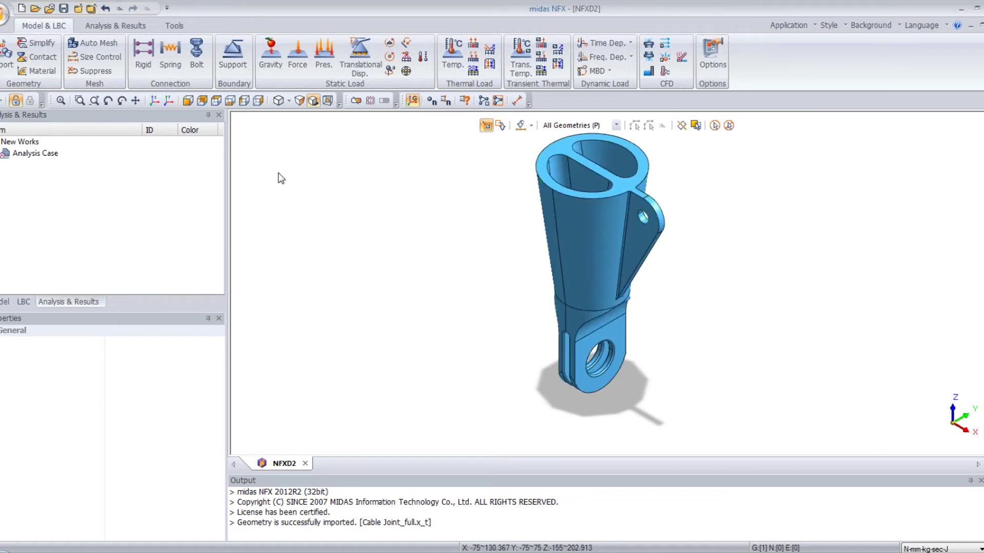
Start model simplification on the cable joint body and search it for fillets using the preset radius limit.
{"action": "left_click", "coordinate": [41, 45]}
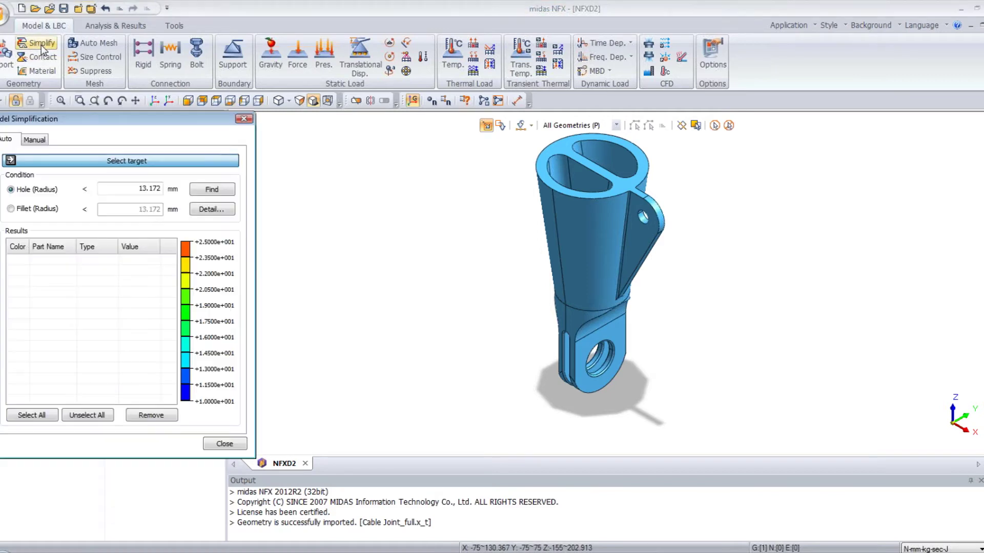
{"action": "left_click_drag", "start_coordinate": [101, 125], "coordinate": [202, 124]}
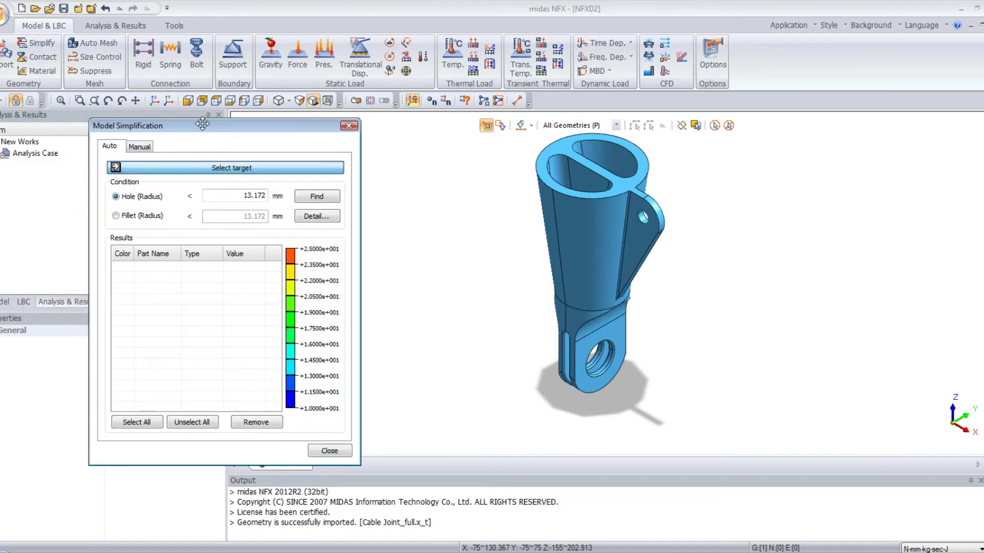
{"action": "left_click", "coordinate": [118, 218]}
{"action": "left_click", "coordinate": [583, 212]}
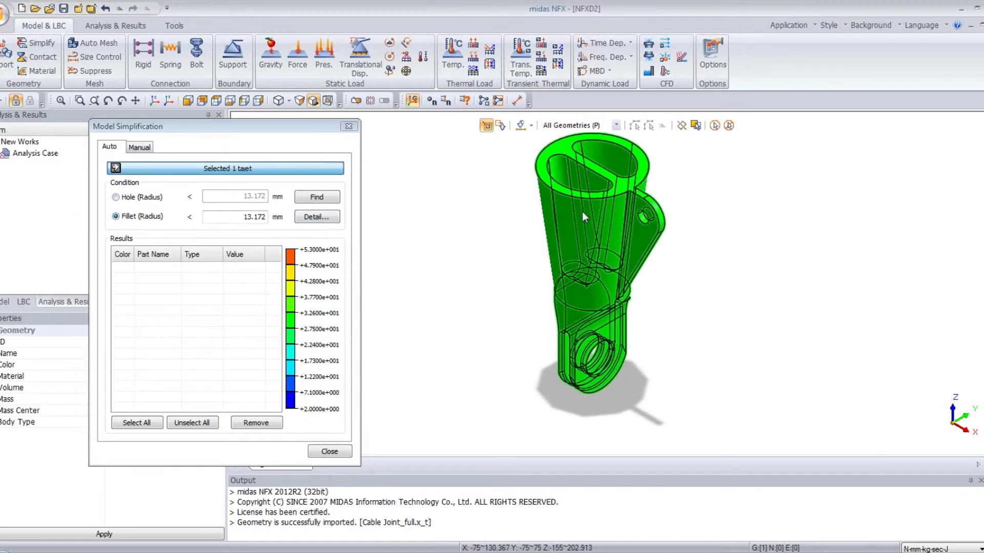
{"action": "left_click", "coordinate": [309, 203]}
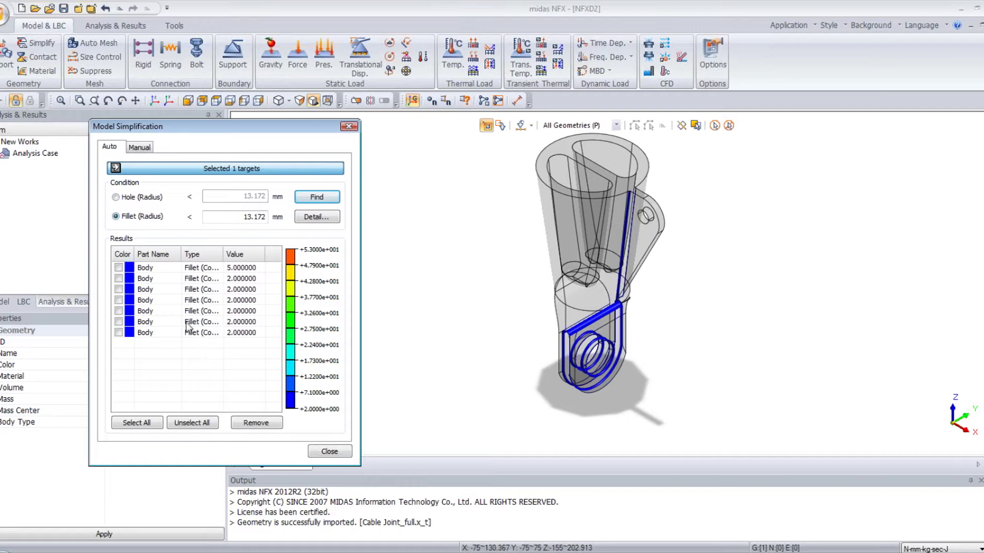
Set the fillet radius limit to 2 mm, repeat the search, and remove all fillets found from the body.
{"action": "left_click_drag", "start_coordinate": [239, 217], "coordinate": [301, 218]}
{"action": "type", "text": "2"}
{"action": "left_click", "coordinate": [321, 200]}
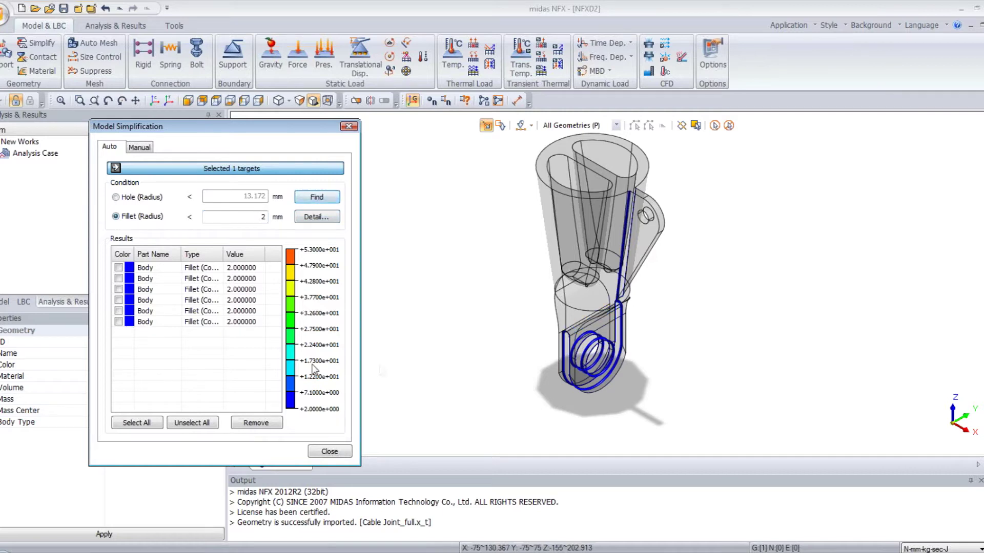
{"action": "left_click", "coordinate": [151, 430]}
{"action": "left_click", "coordinate": [252, 428]}
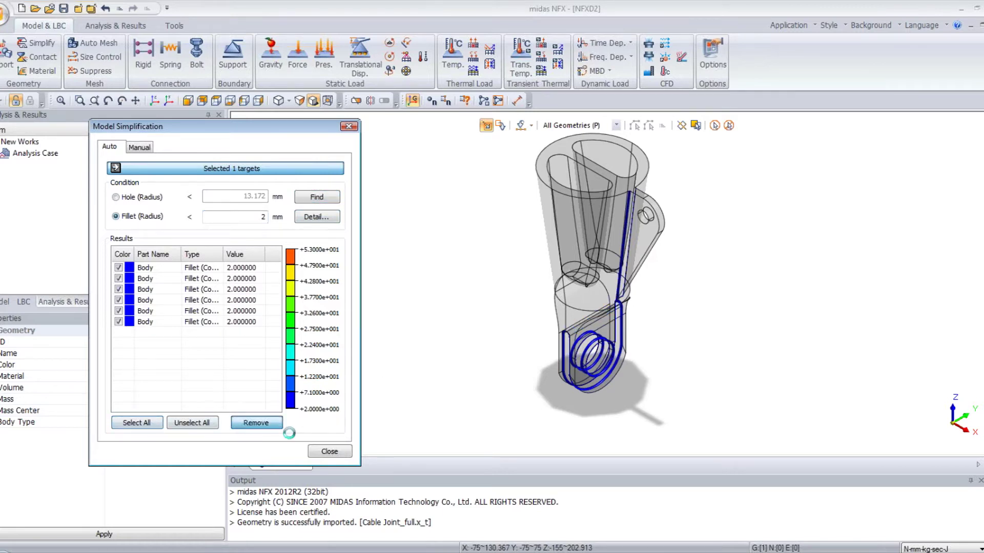
{"action": "left_click", "coordinate": [331, 452]}
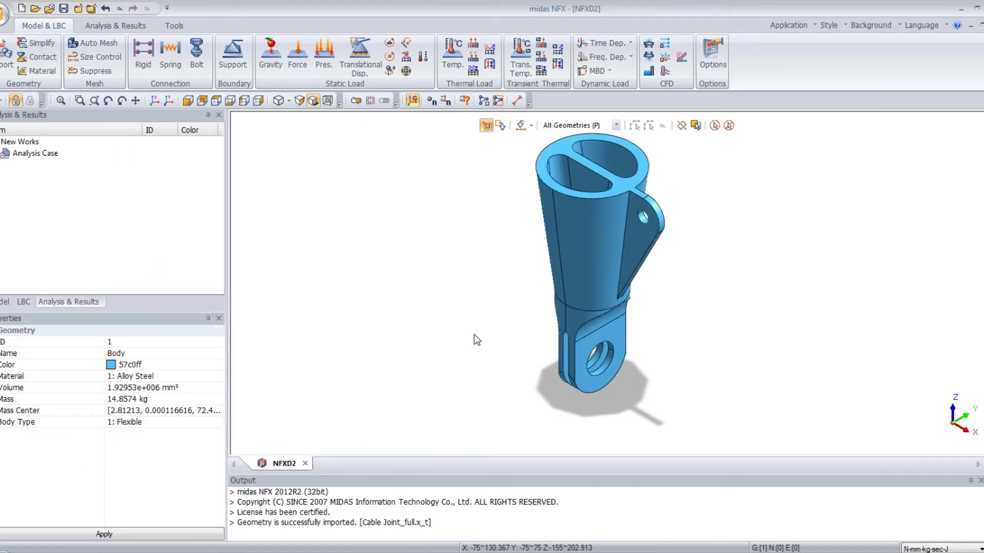
Add Cast Stainless Steel from the material library to the project.
{"action": "left_click", "coordinate": [38, 73]}
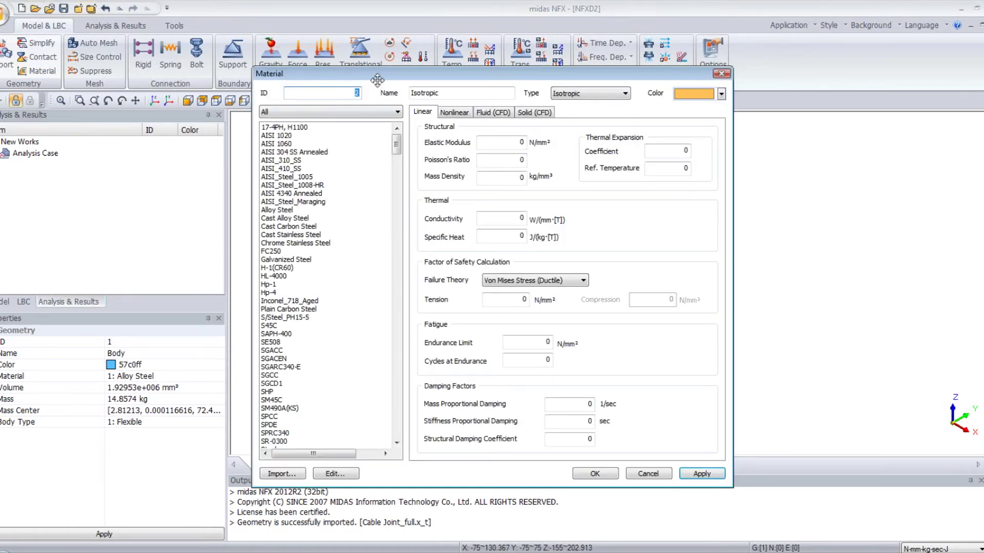
{"action": "left_click_drag", "start_coordinate": [379, 80], "coordinate": [146, 71]}
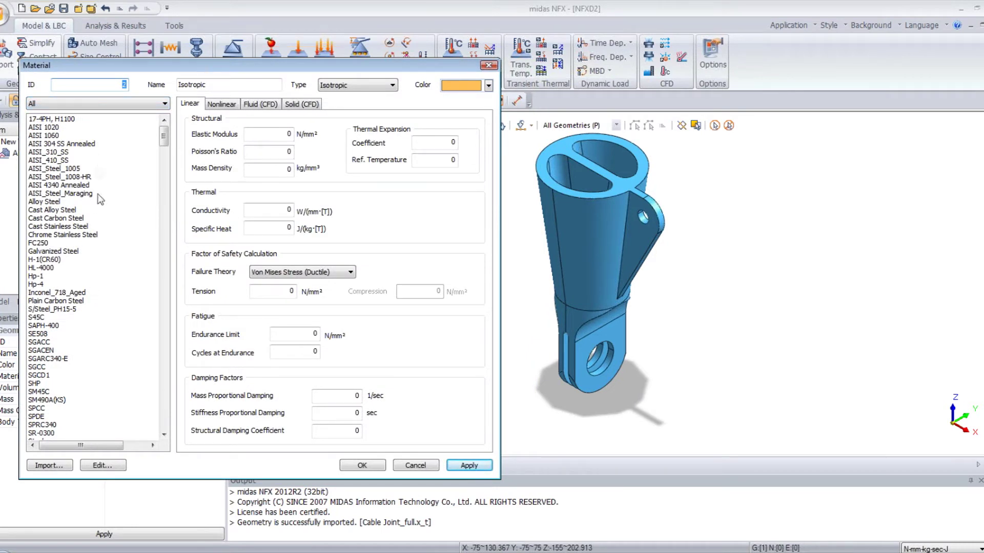
{"action": "left_click", "coordinate": [73, 227]}
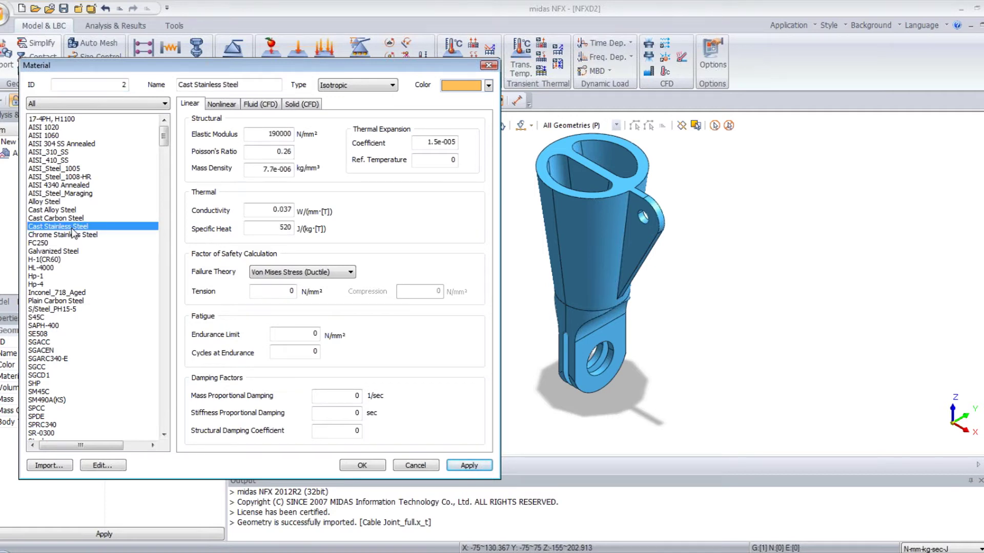
{"action": "left_click", "coordinate": [364, 466]}
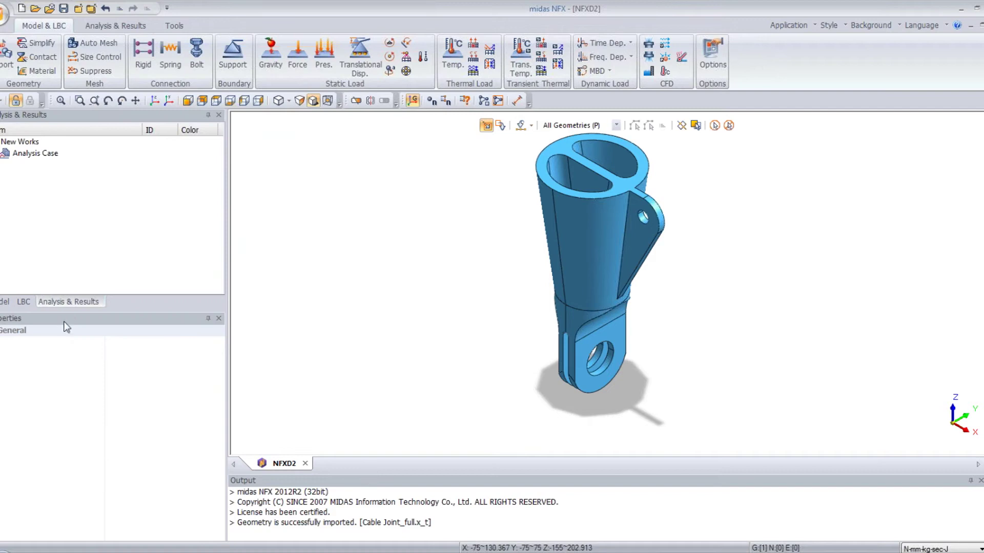
Assign the Cast Stainless Steel material to the cable joint body.
{"action": "left_click", "coordinate": [5, 302]}
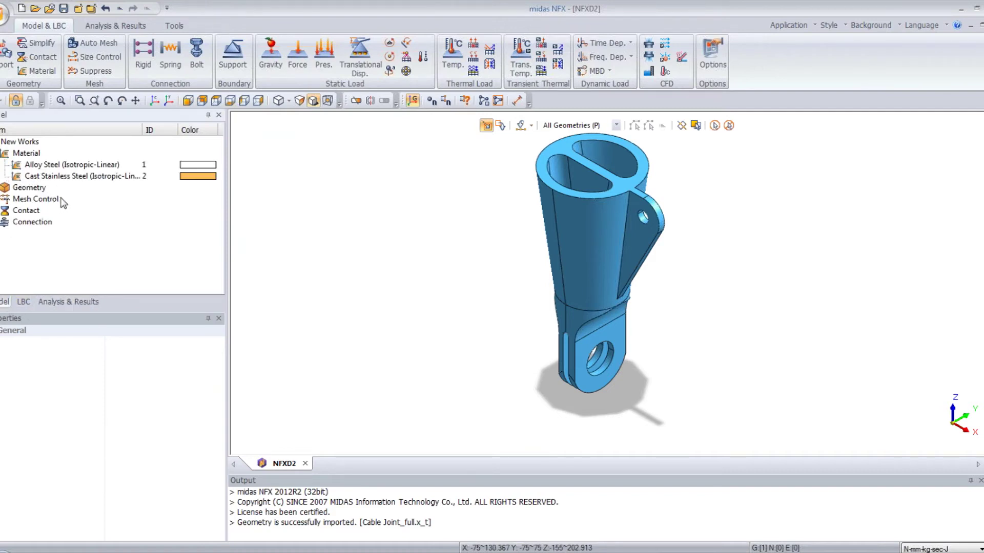
{"action": "left_click", "coordinate": [597, 237]}
{"action": "right_click", "coordinate": [601, 244]}
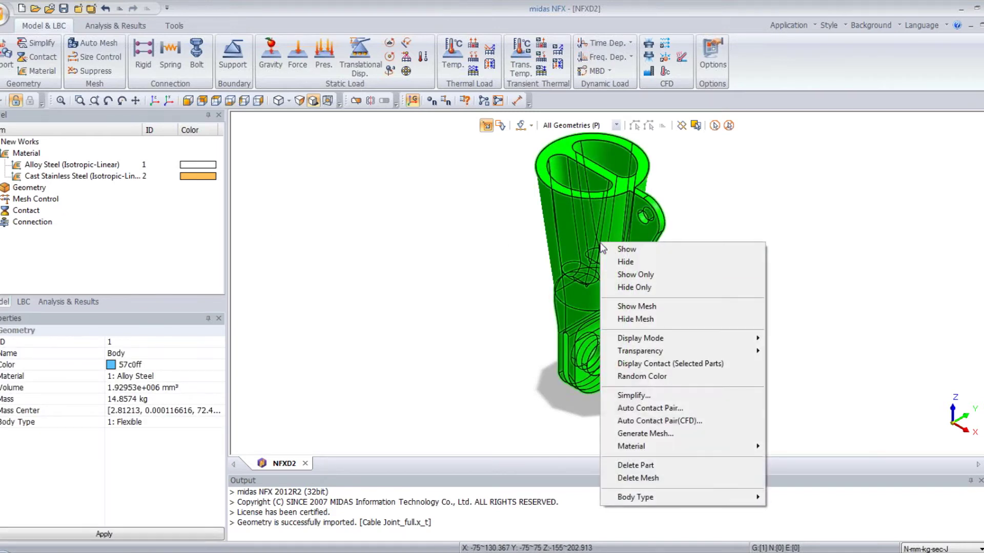
{"action": "mouse_move", "coordinate": [736, 446]}
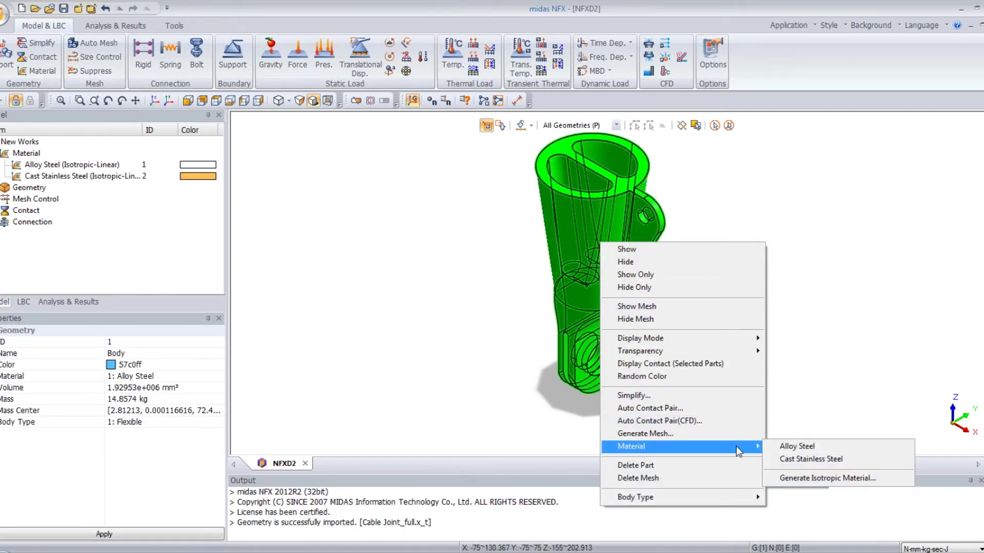
{"action": "left_click", "coordinate": [815, 459]}
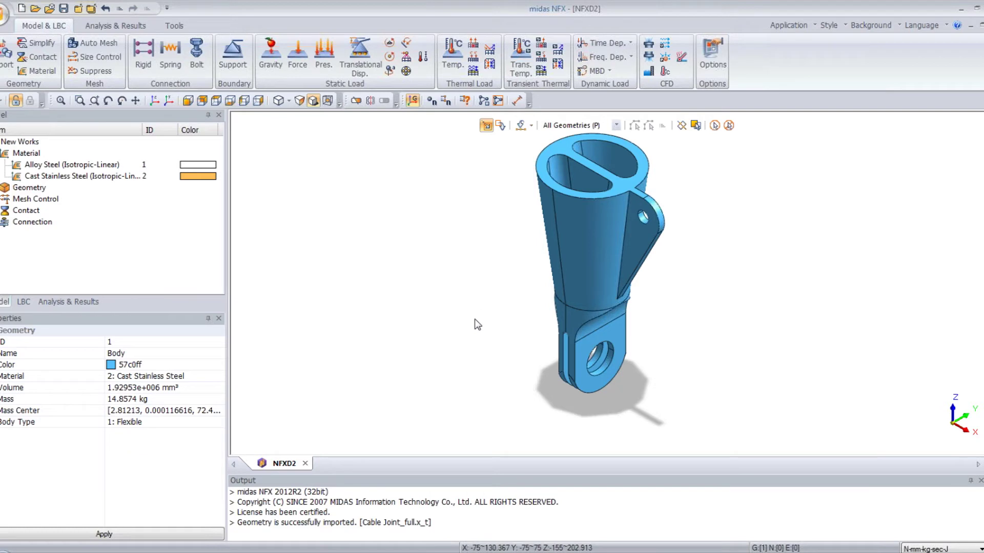
Apply a pinned constraint to the flat top face of the cable joint in Boundary Set-1.
{"action": "left_click", "coordinate": [237, 55]}
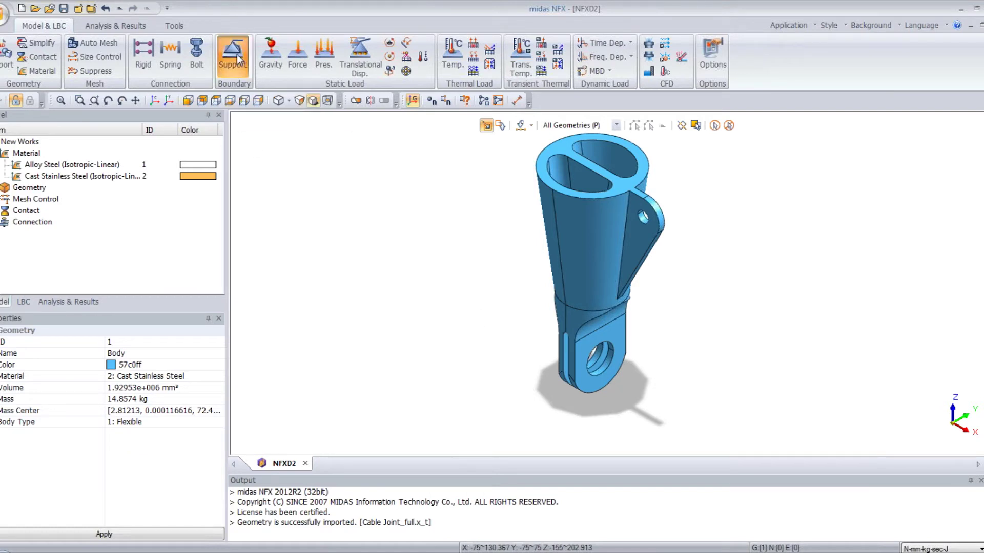
{"action": "left_click_drag", "start_coordinate": [153, 102], "coordinate": [322, 162]}
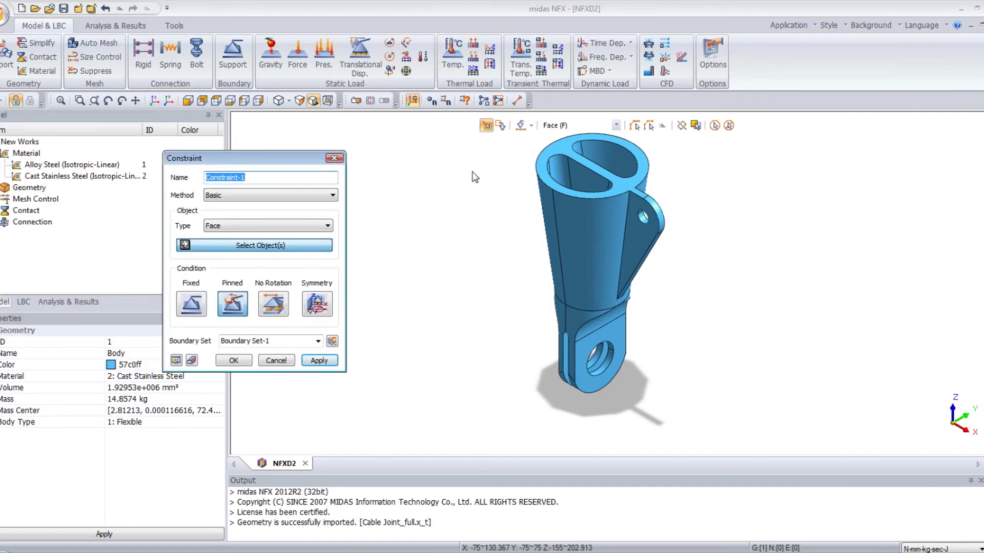
{"action": "left_click", "coordinate": [539, 167]}
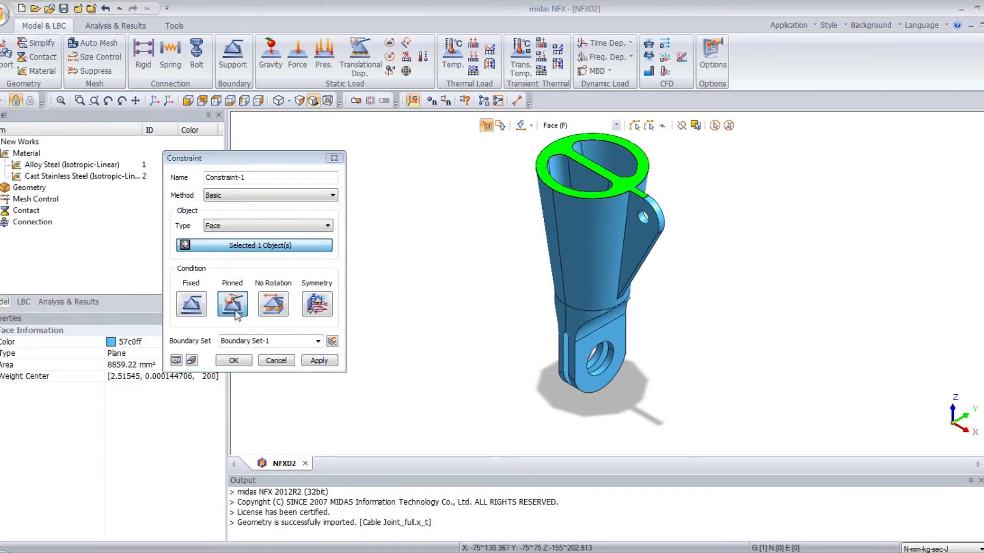
{"action": "left_click", "coordinate": [234, 361]}
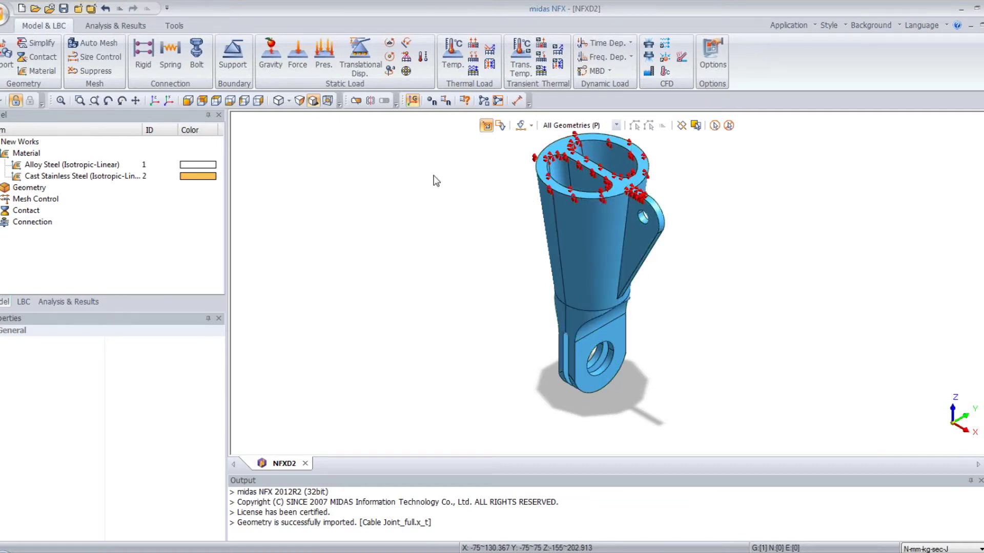
Start a pressure load and select the side lug's hole face and the two inner faces of the lower fork hole.
{"action": "left_click", "coordinate": [324, 58]}
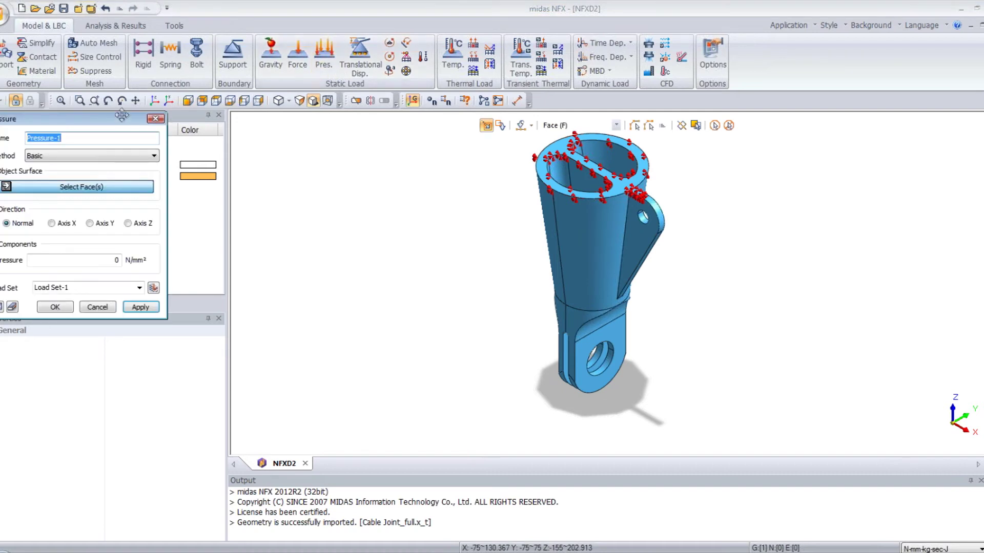
{"action": "left_click_drag", "start_coordinate": [121, 118], "coordinate": [384, 160]}
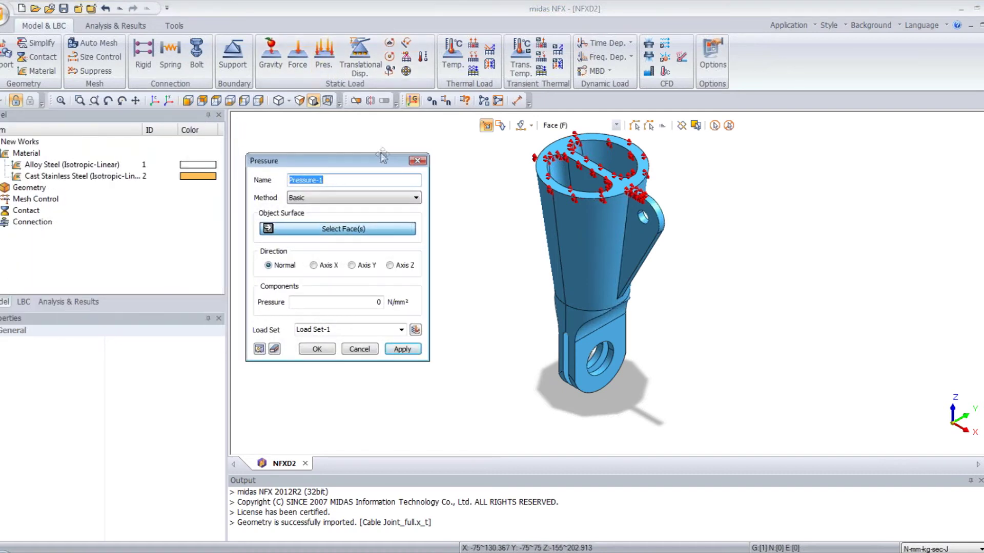
{"action": "left_click", "coordinate": [642, 221]}
{"action": "scroll", "coordinate": [652, 275], "scroll_direction": "up", "scroll_amount": 3}
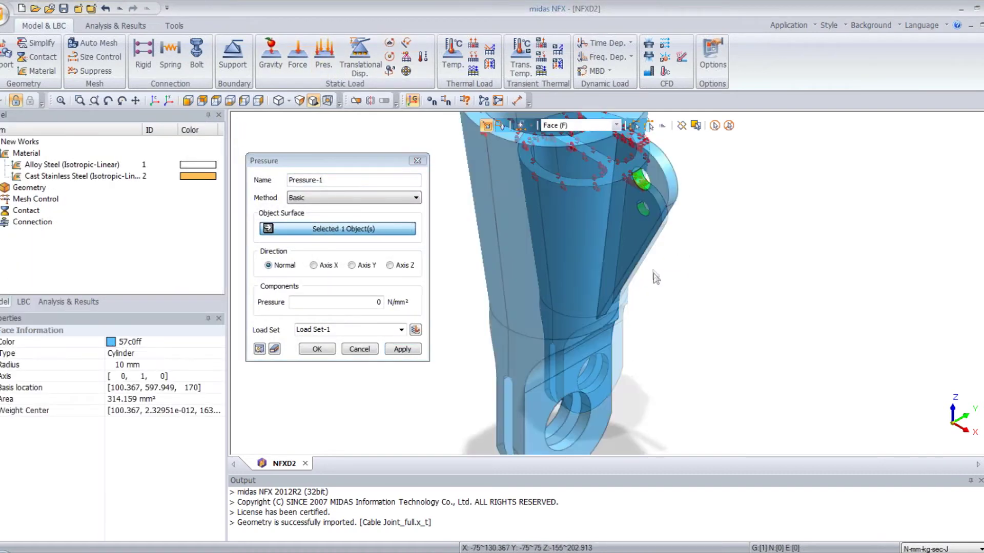
{"action": "middle_click_drag", "start_coordinate": [685, 318], "coordinate": [656, 355]}
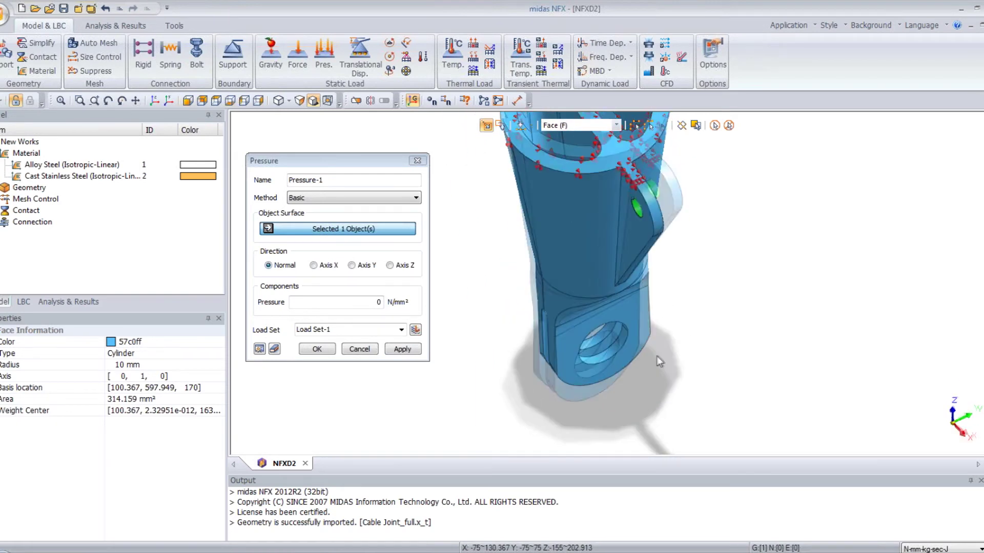
{"action": "left_click", "coordinate": [600, 349]}
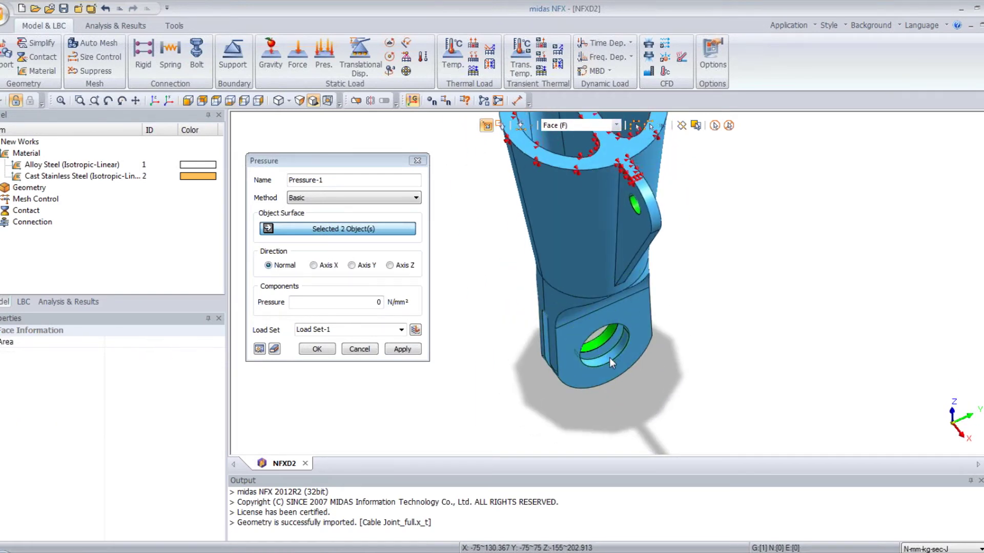
{"action": "left_click", "coordinate": [609, 357]}
{"action": "middle_click_drag", "start_coordinate": [610, 357], "coordinate": [608, 236]}
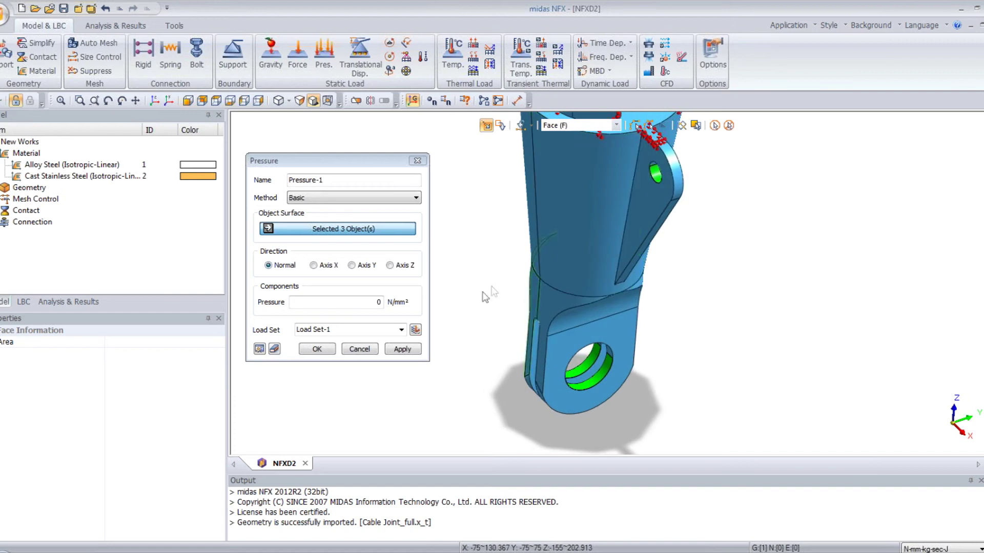
Set the normal pressure on the selected hole faces to 10 N/mm², create the load, and restore the isometric view.
{"action": "double_click", "coordinate": [379, 302]}
{"action": "type", "text": "10"}
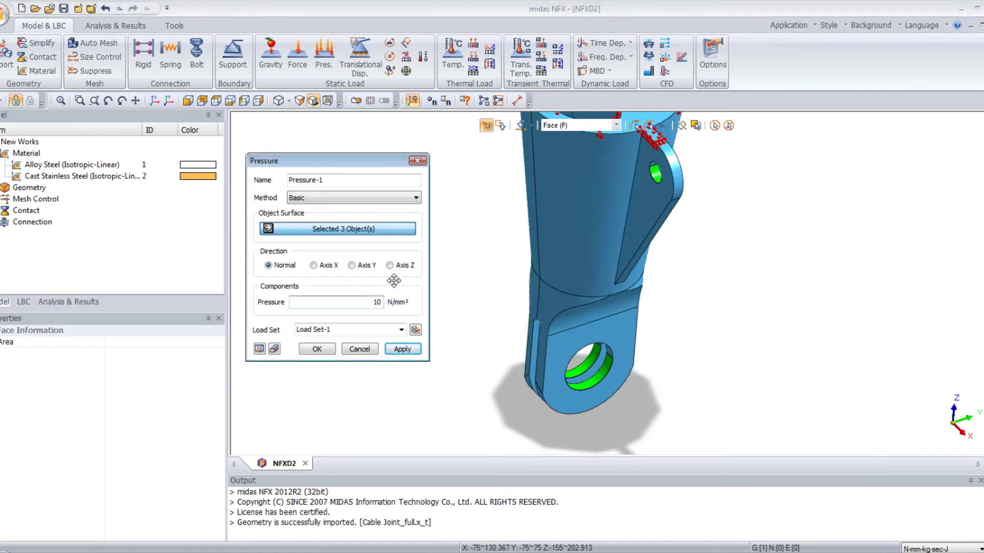
{"action": "left_click", "coordinate": [328, 349]}
{"action": "left_click", "coordinate": [154, 101]}
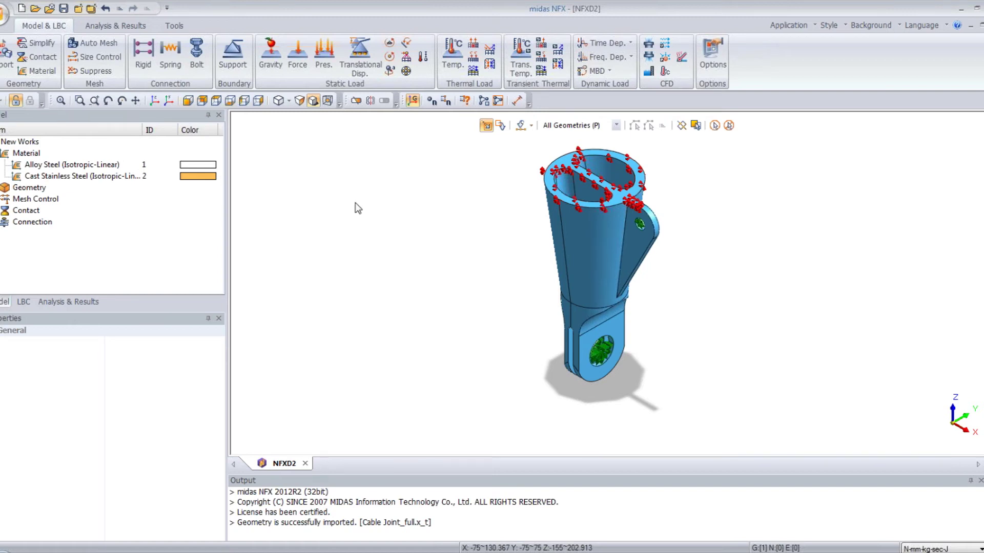
Mesh the cable joint body with the High Speed Tetra Mesher at a maximum element size of 21.953 mm.
{"action": "left_click", "coordinate": [90, 44]}
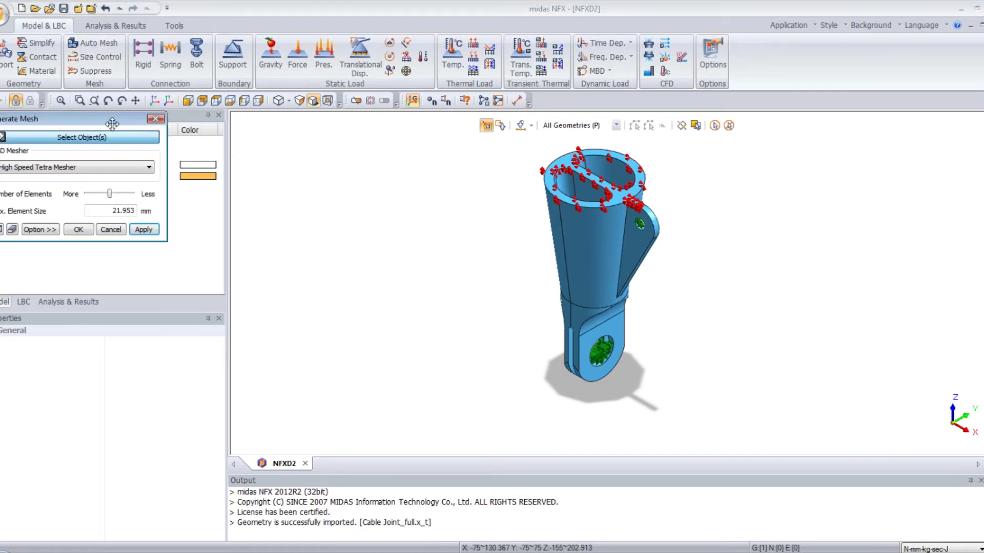
{"action": "left_click_drag", "start_coordinate": [112, 124], "coordinate": [312, 181]}
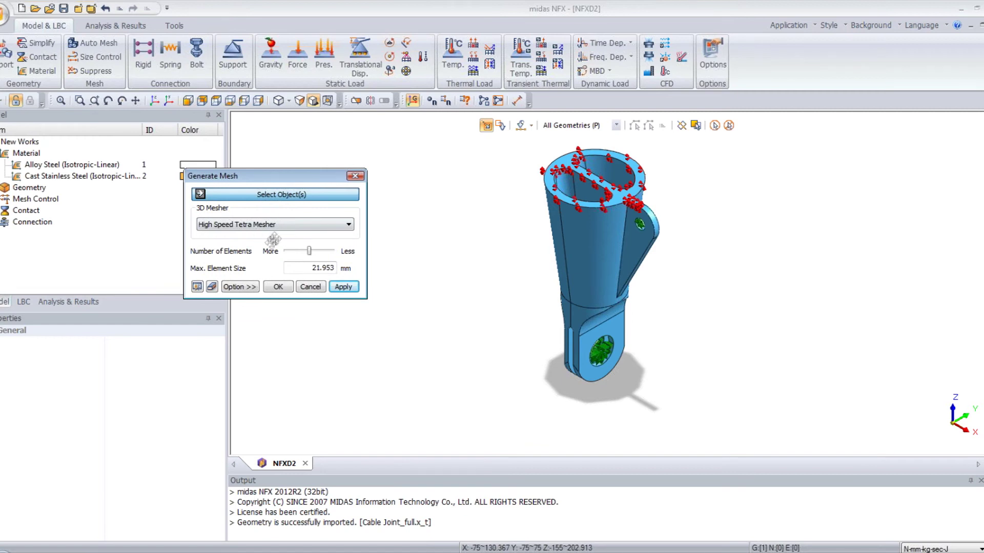
{"action": "left_click", "coordinate": [284, 226]}
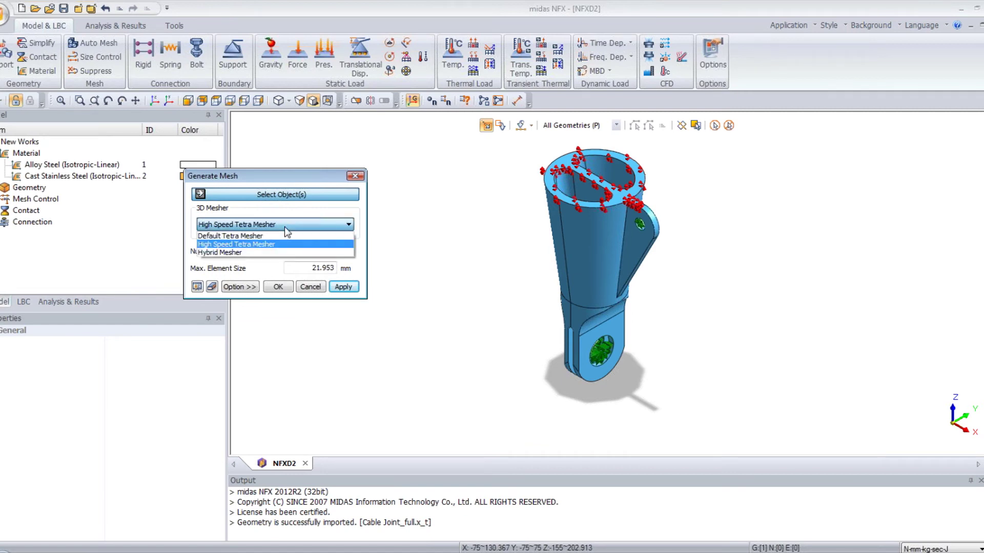
{"action": "left_click", "coordinate": [284, 226]}
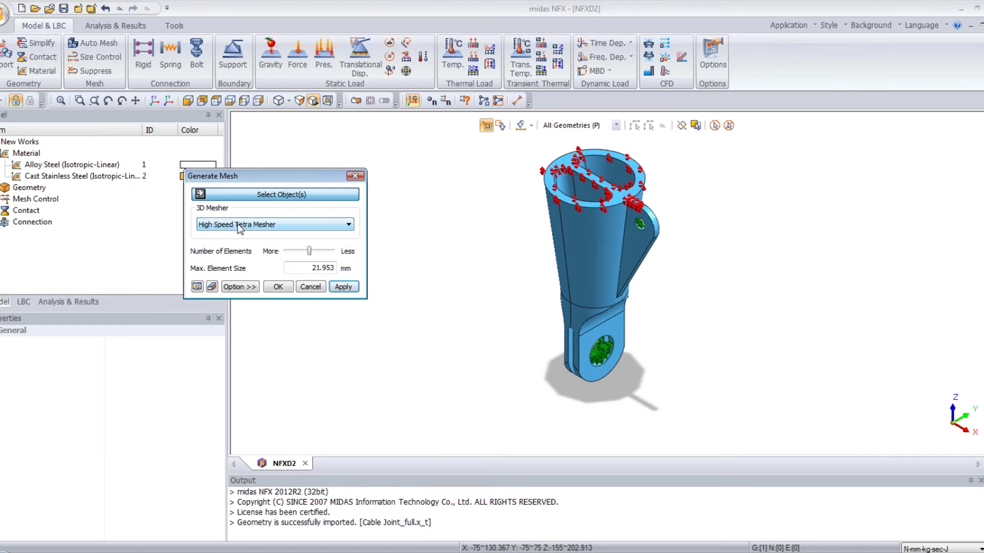
{"action": "left_click", "coordinate": [718, 126]}
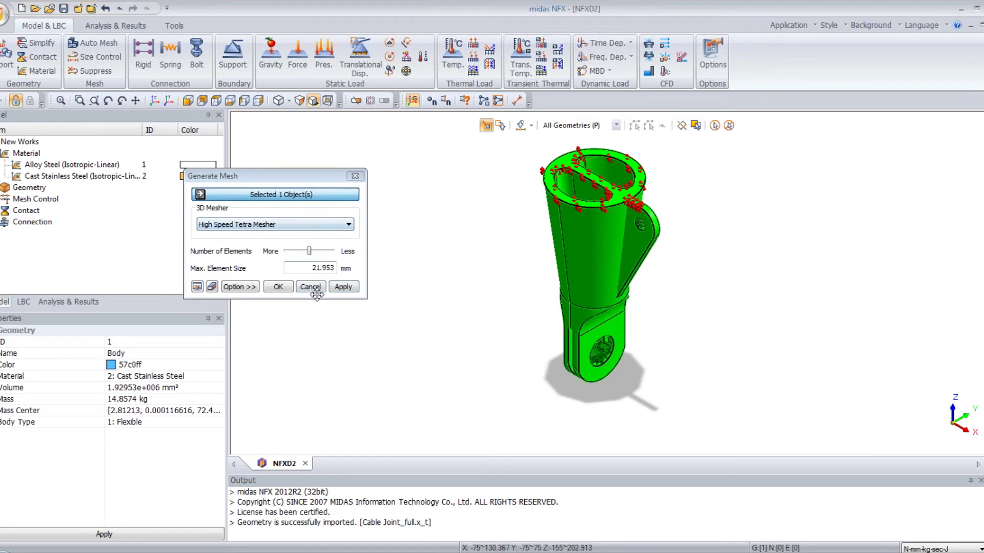
{"action": "left_click", "coordinate": [279, 288]}
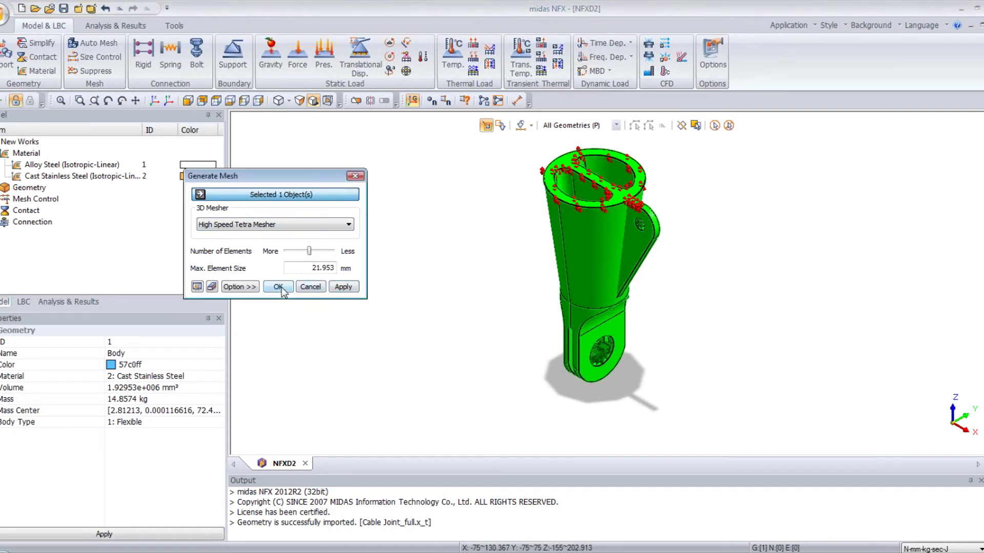
{"action": "left_click", "coordinate": [279, 288]}
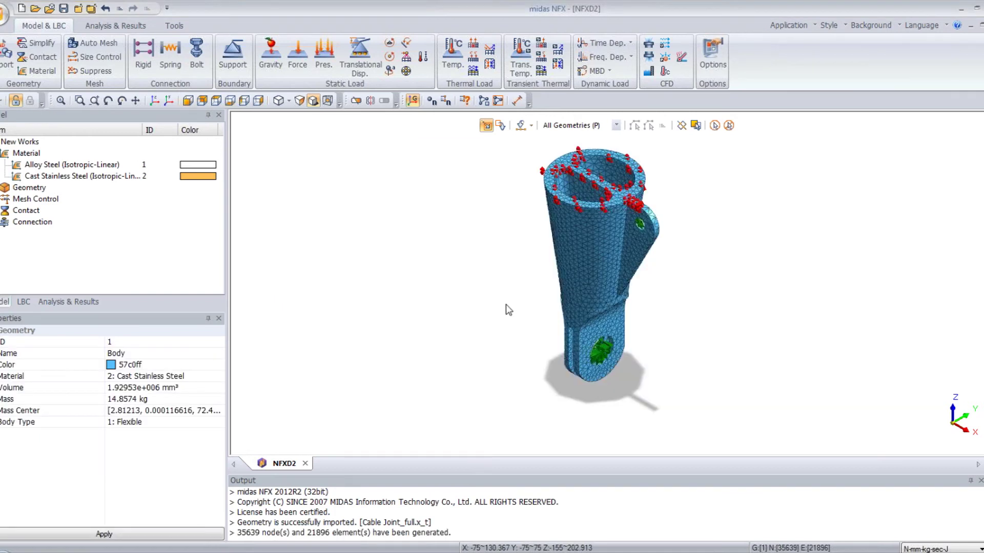
{"action": "scroll", "coordinate": [581, 266], "scroll_direction": "up", "scroll_amount": 5}
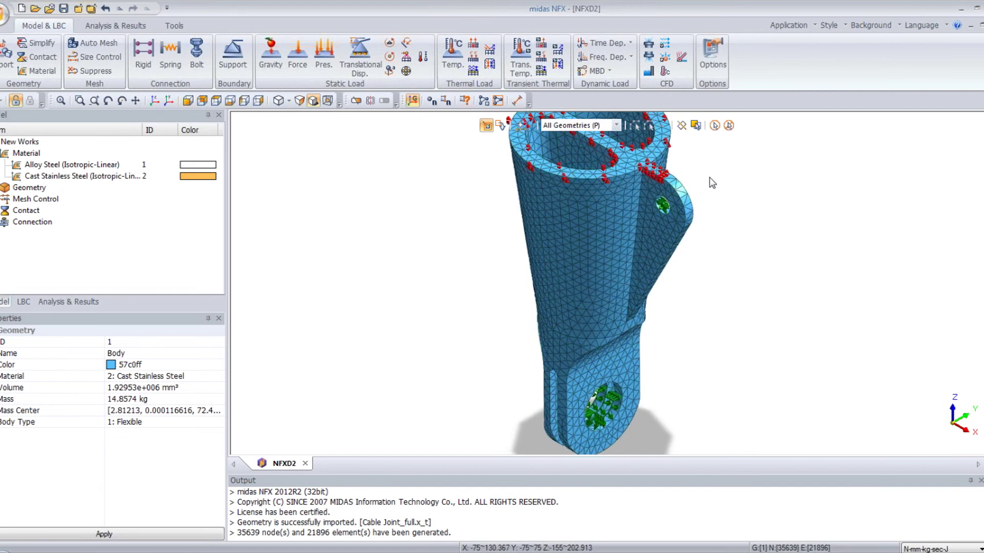
{"action": "middle_click_drag", "start_coordinate": [712, 183], "coordinate": [640, 223]}
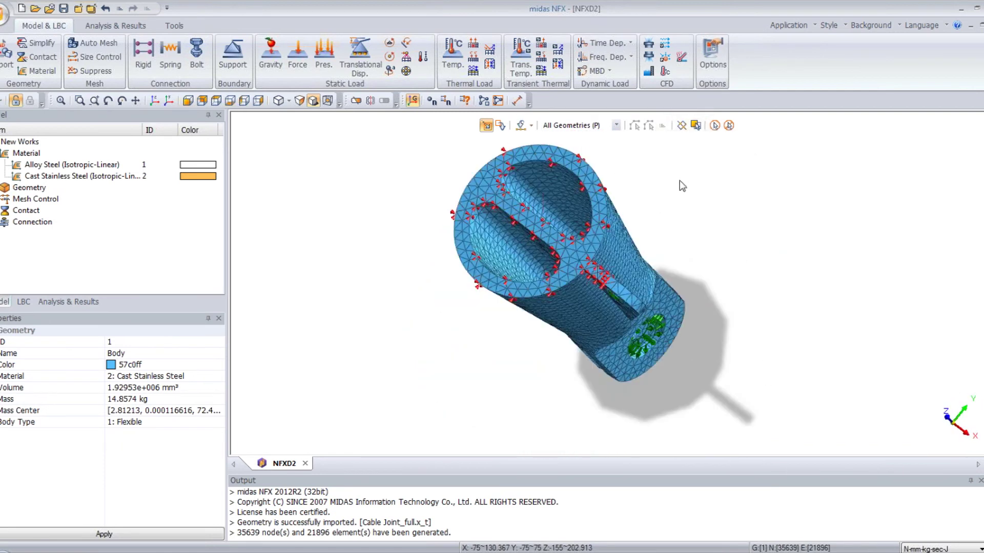
{"action": "middle_click_drag", "start_coordinate": [682, 186], "coordinate": [661, 224]}
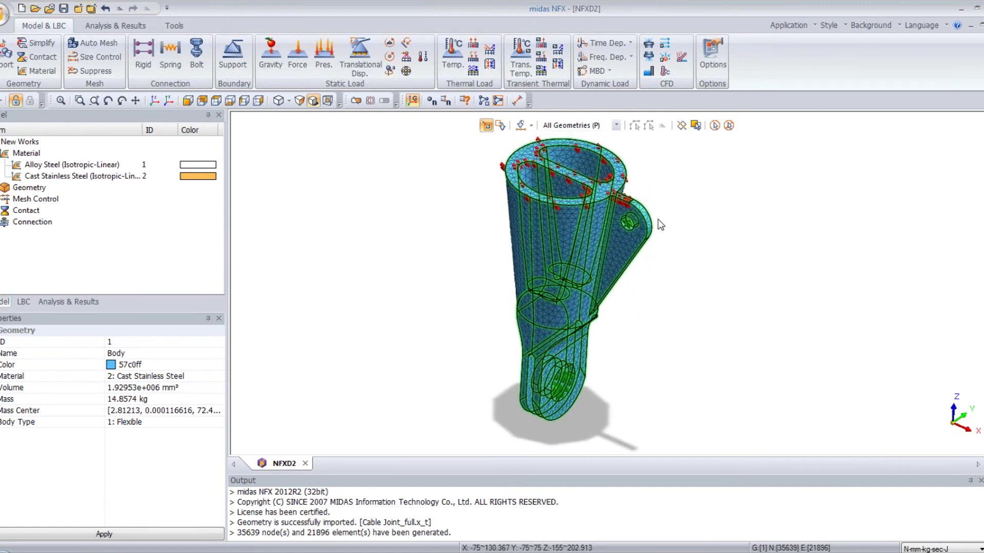
Create a Linear Static analysis case titled Cable Joint with the body, Boundary Set-1 and Load Set-1.
{"action": "left_click", "coordinate": [121, 26]}
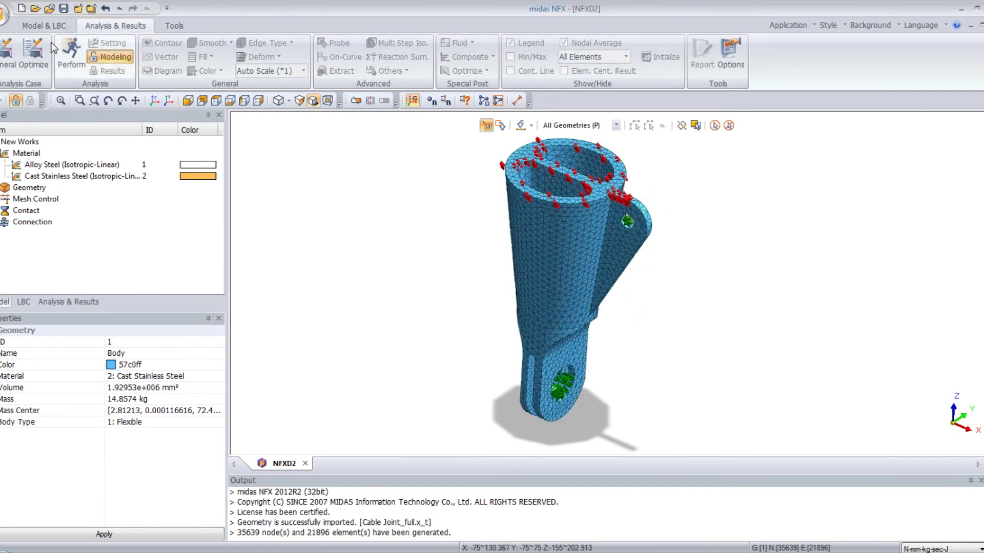
{"action": "left_click", "coordinate": [7, 54]}
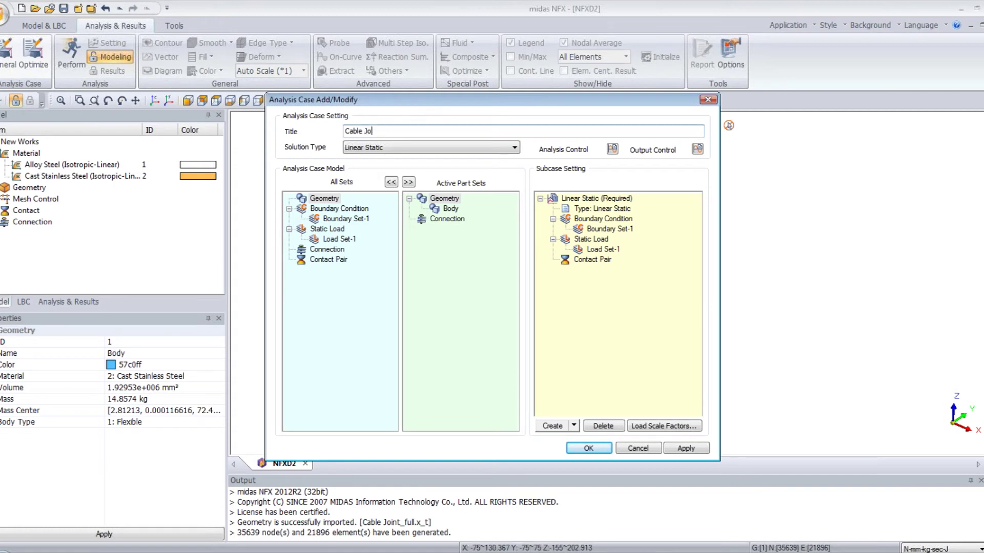
{"action": "left_click", "coordinate": [418, 149]}
{"action": "left_click", "coordinate": [415, 148]}
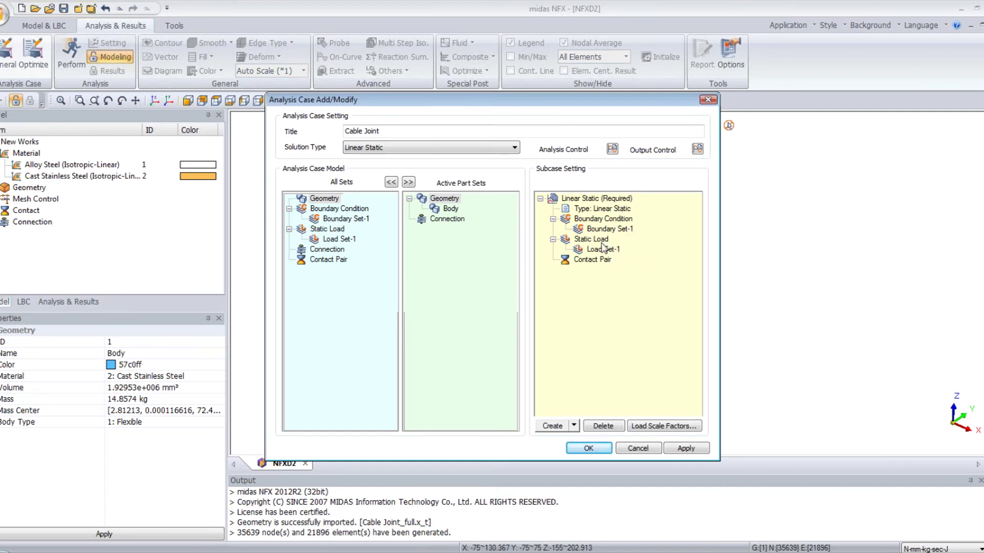
{"action": "left_click", "coordinate": [589, 449]}
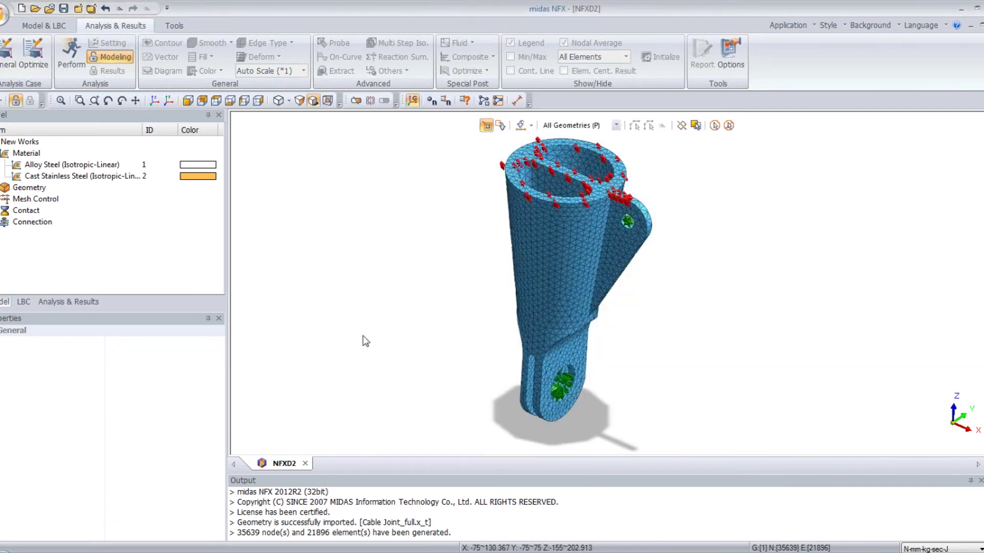
Run the Cable Joint analysis case, saving the model as NFXD2 and replacing the existing file.
{"action": "left_click", "coordinate": [74, 51]}
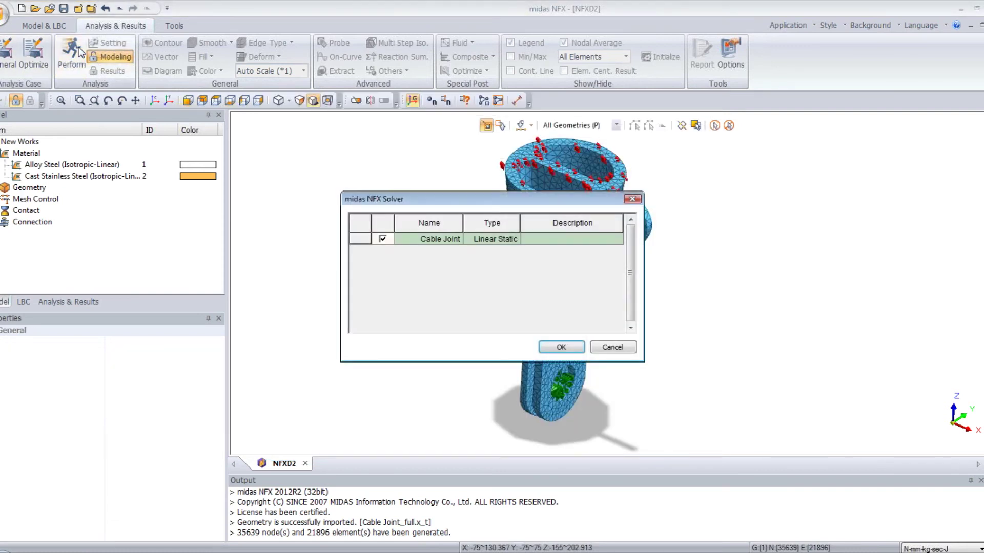
{"action": "left_click", "coordinate": [562, 347]}
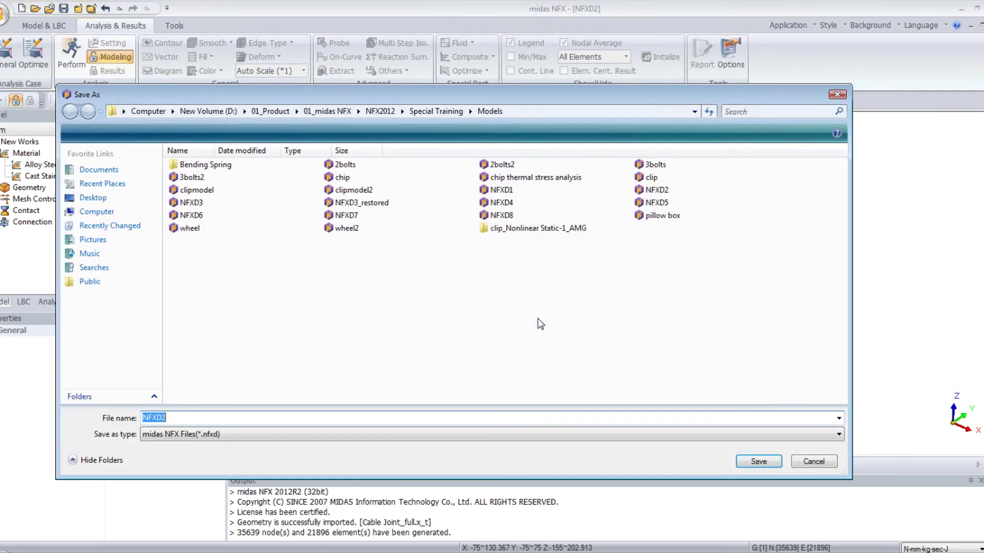
{"action": "left_click", "coordinate": [758, 461]}
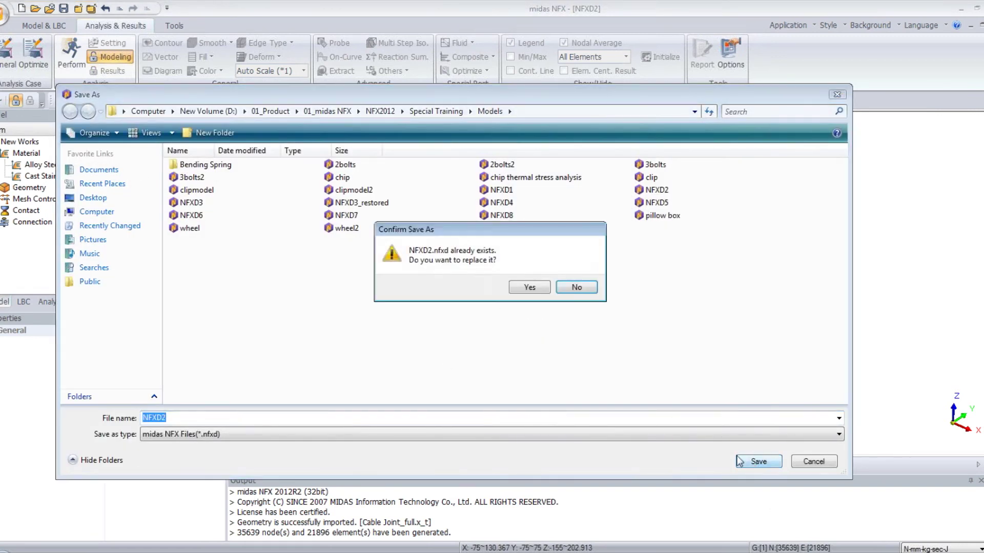
{"action": "left_click", "coordinate": [530, 287]}
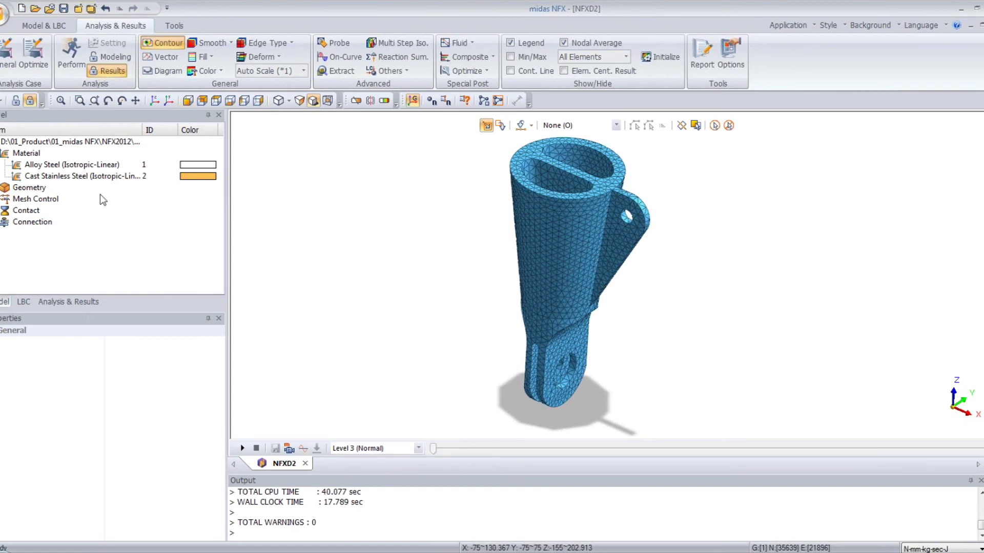
Display the total displacement contour of the linear static results with the Deformed+Undeformed (Feature) shape.
{"action": "left_click", "coordinate": [69, 301]}
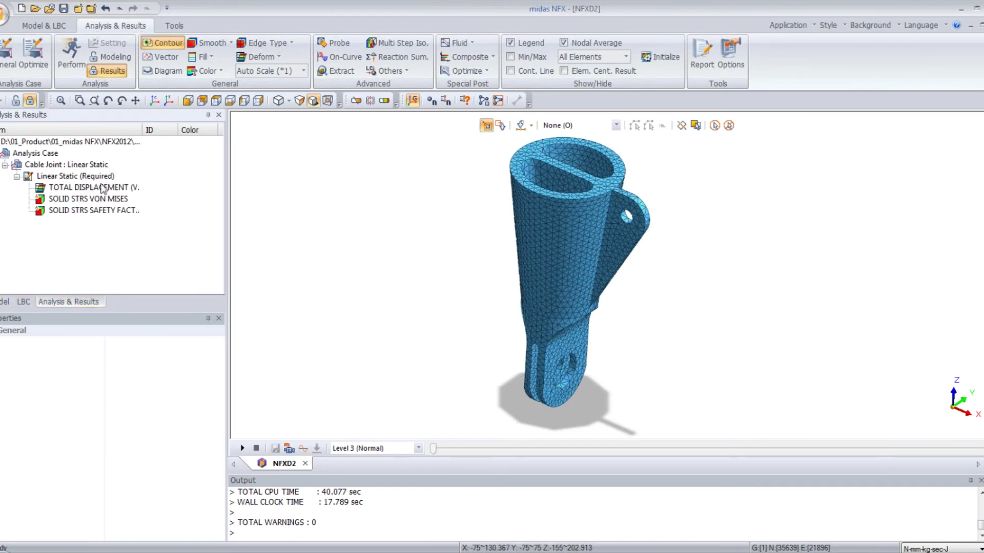
{"action": "double_click", "coordinate": [197, 127]}
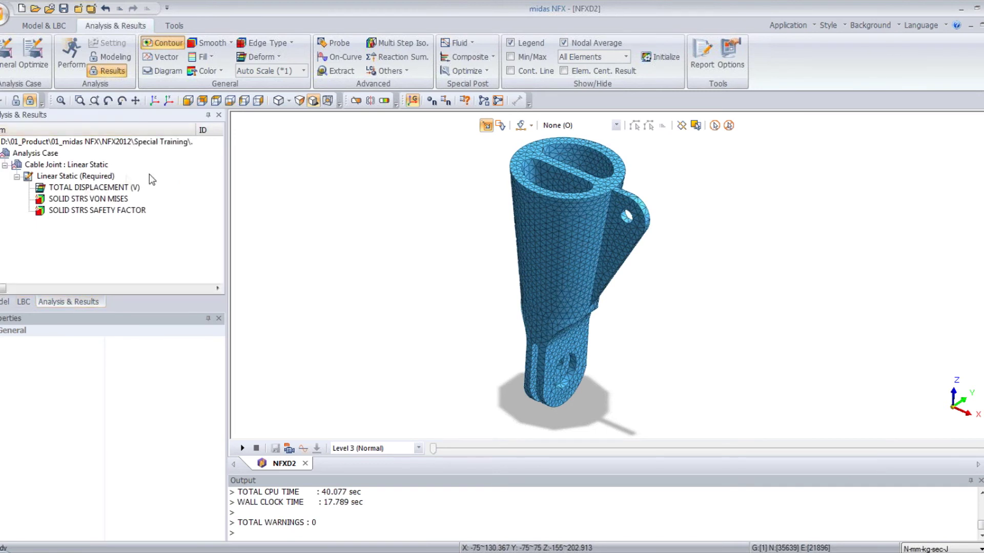
{"action": "right_click", "coordinate": [75, 176]}
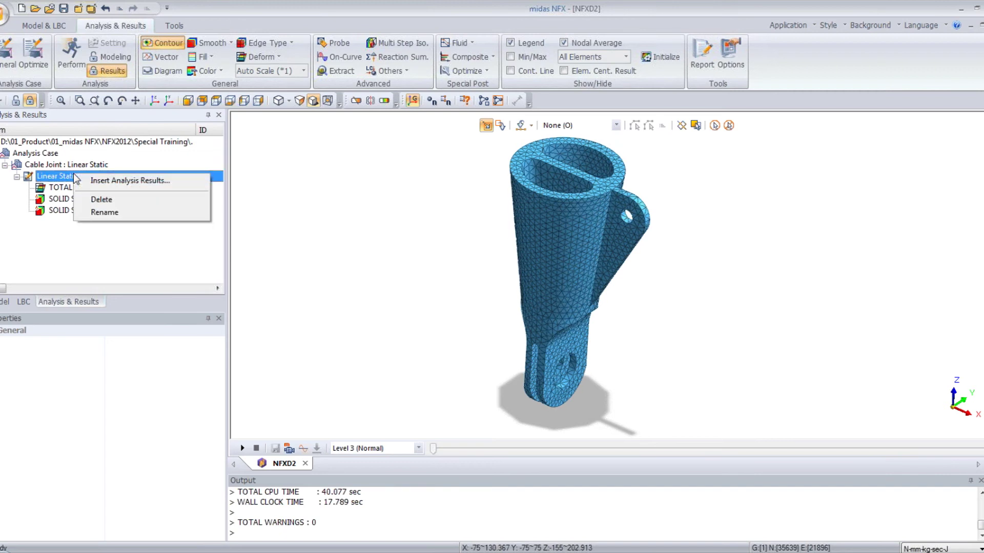
{"action": "left_click", "coordinate": [58, 188]}
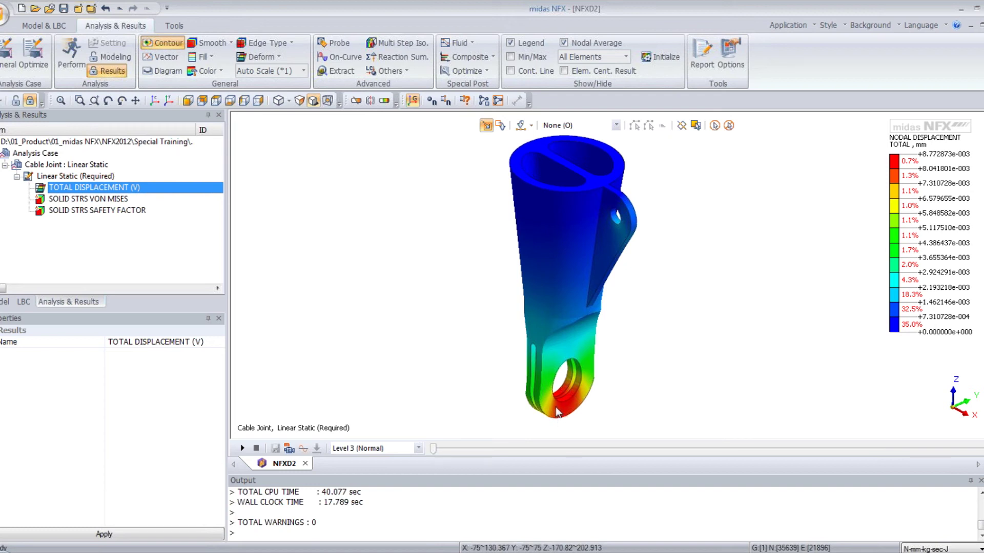
{"action": "left_click", "coordinate": [279, 57]}
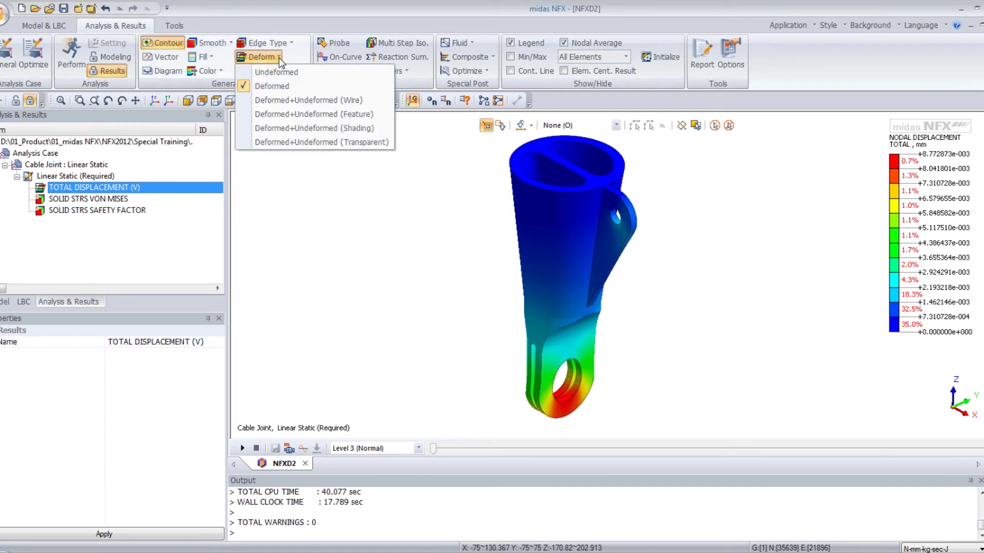
{"action": "left_click", "coordinate": [345, 114]}
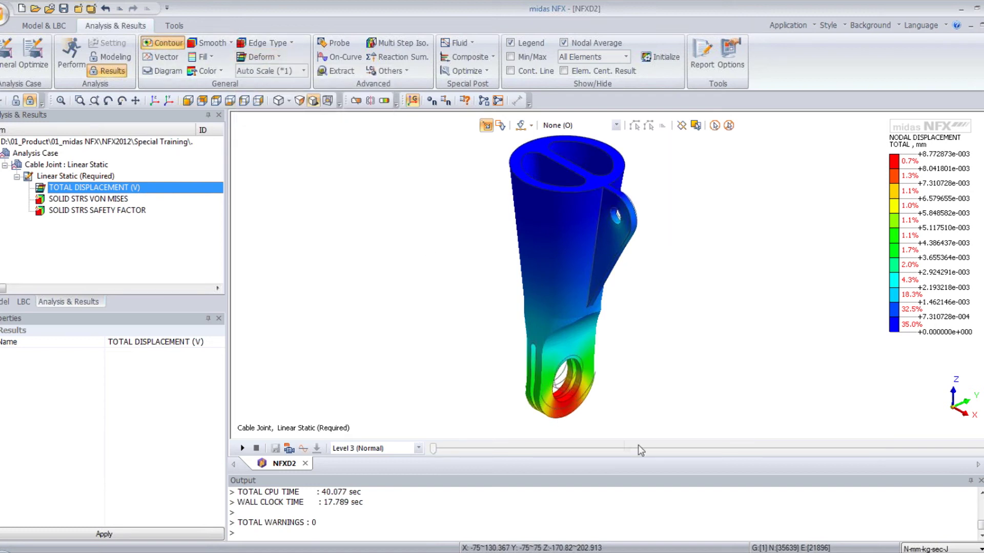
Examine the deformed shape around the lower fork hole and show the minimum and maximum labels on the displacement contour.
{"action": "scroll", "coordinate": [548, 423], "scroll_direction": "up", "scroll_amount": 5}
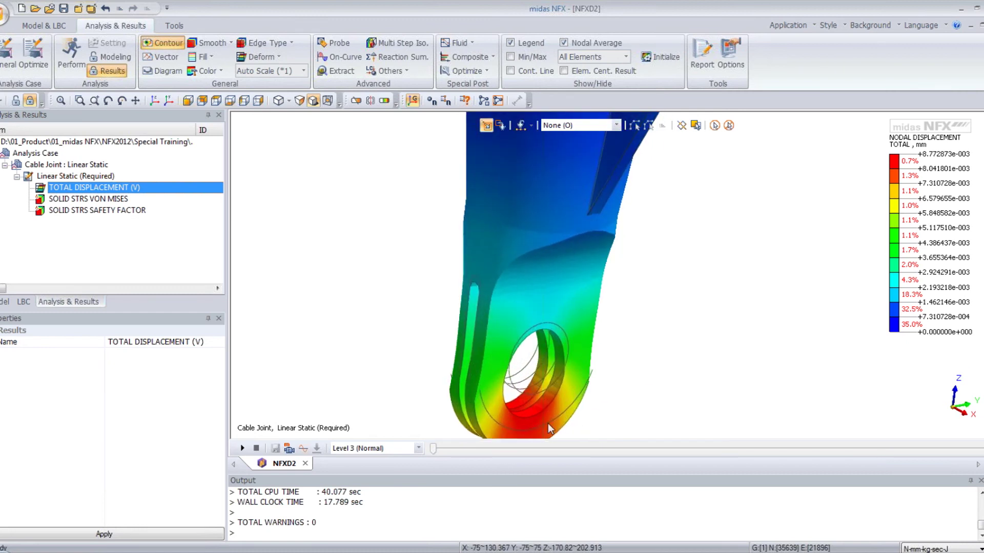
{"action": "scroll", "coordinate": [536, 425], "scroll_direction": "down", "scroll_amount": 1}
{"action": "scroll", "coordinate": [544, 429], "scroll_direction": "down", "scroll_amount": 5}
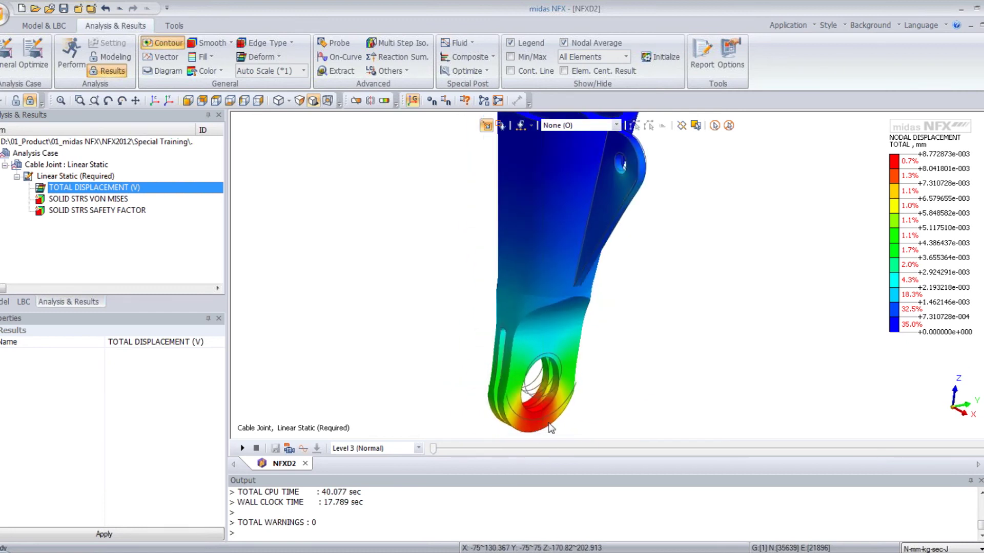
{"action": "middle_click_drag", "start_coordinate": [671, 242], "coordinate": [674, 279]}
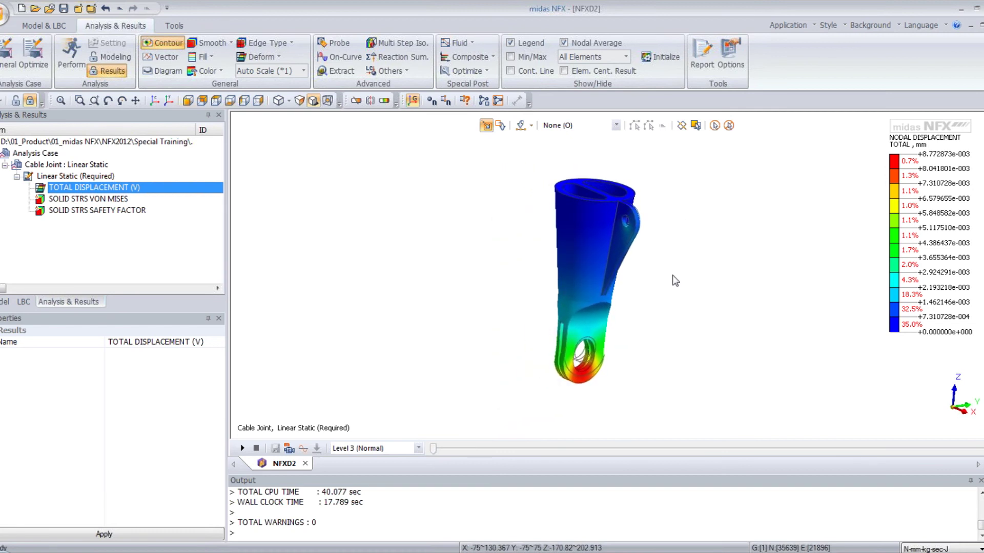
{"action": "middle_click_drag", "start_coordinate": [530, 225], "coordinate": [514, 224]}
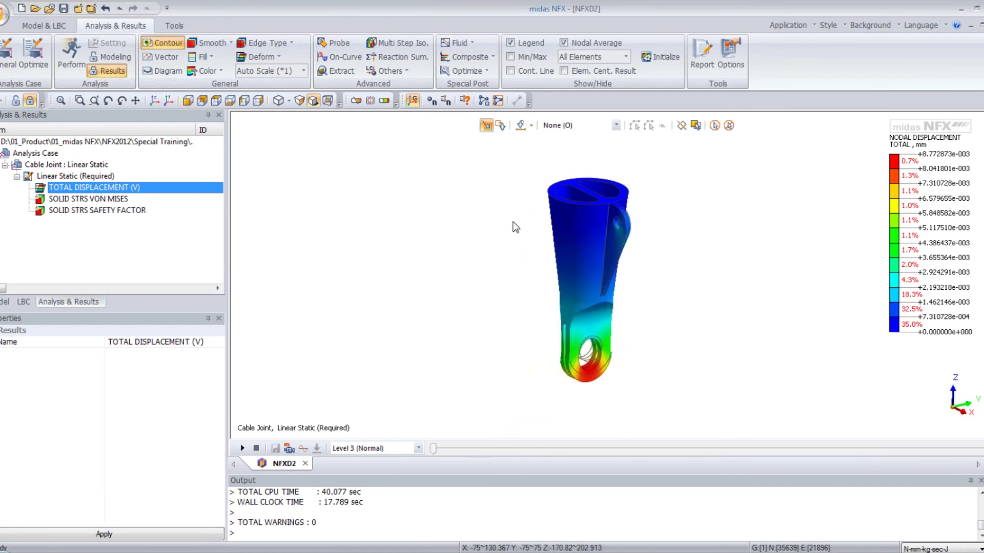
{"action": "left_click", "coordinate": [511, 57]}
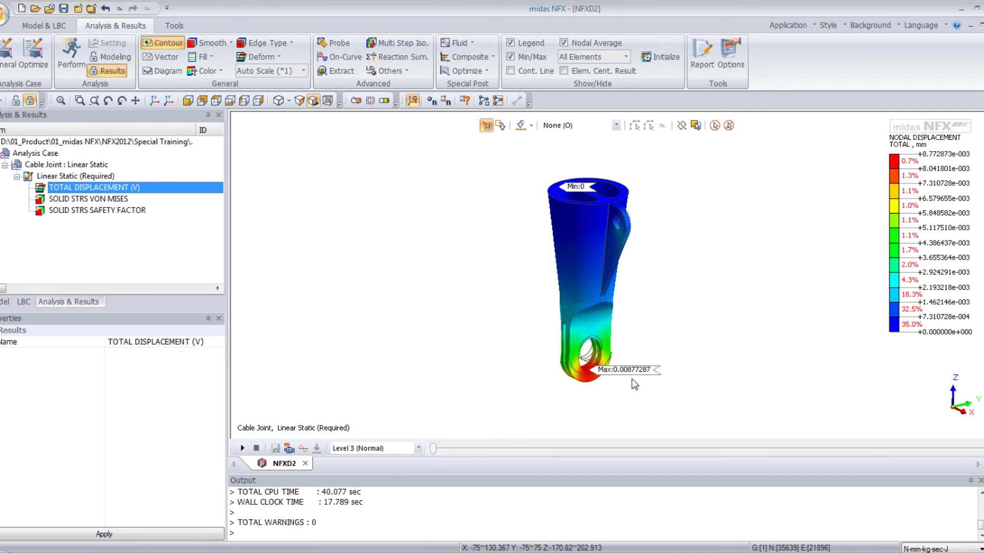
Display the solid von Mises stress contour and examine the stress around the lug and lower fork holes.
{"action": "middle_click_drag", "start_coordinate": [635, 385], "coordinate": [653, 326]}
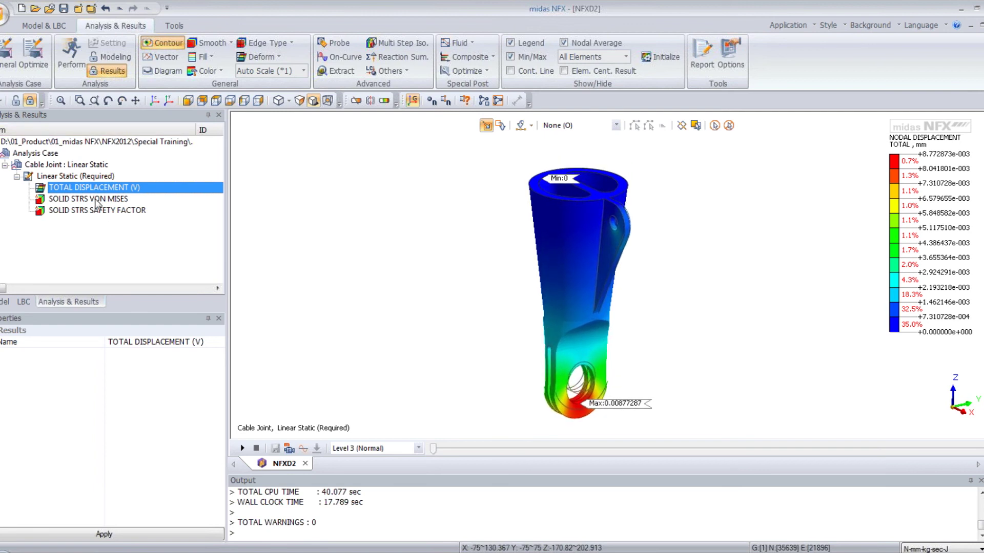
{"action": "left_click", "coordinate": [96, 199]}
{"action": "middle_click_drag", "start_coordinate": [385, 310], "coordinate": [457, 327]}
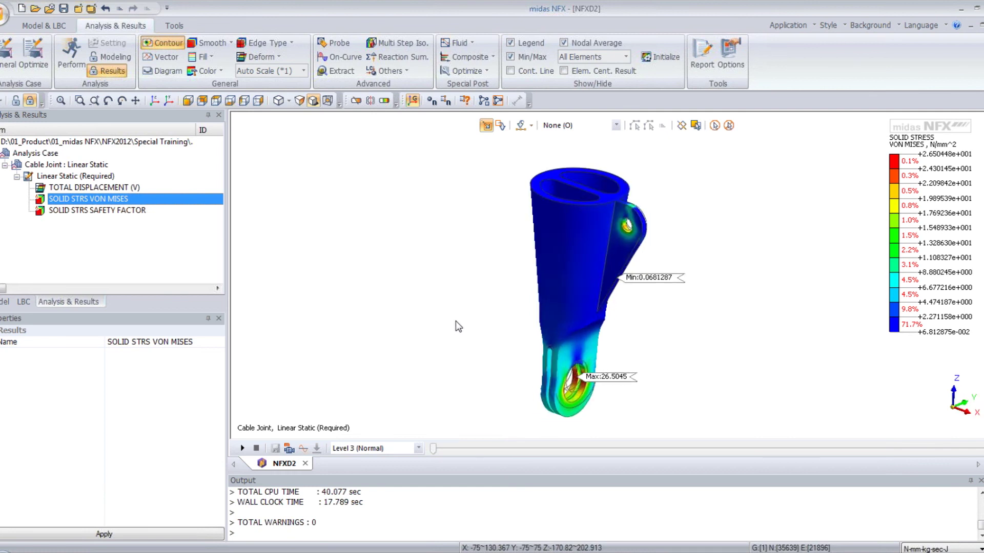
{"action": "scroll", "coordinate": [523, 286], "scroll_direction": "up", "scroll_amount": 3}
{"action": "middle_click_drag", "start_coordinate": [523, 286], "coordinate": [602, 244]}
{"action": "middle_click_drag", "start_coordinate": [635, 291], "coordinate": [624, 372]}
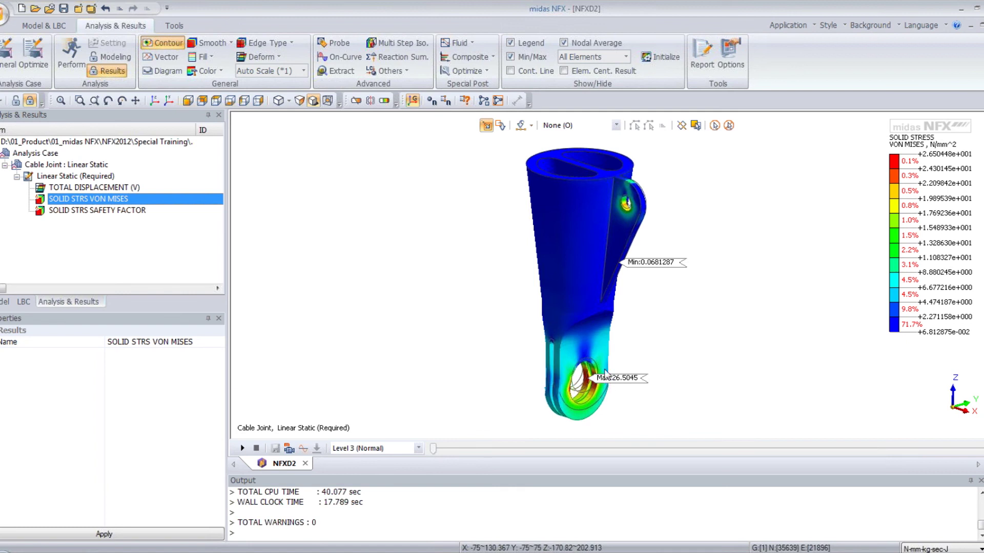
Show a capped upper-part iso surface of the von Mises stress at an iso value of 11.7.
{"action": "left_click", "coordinate": [384, 101]}
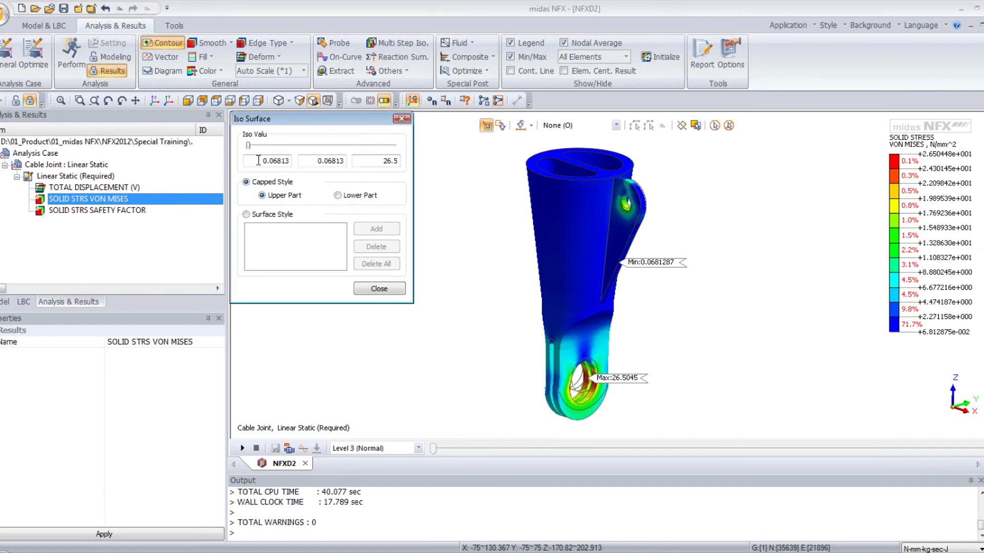
{"action": "left_click_drag", "start_coordinate": [250, 149], "coordinate": [313, 150]}
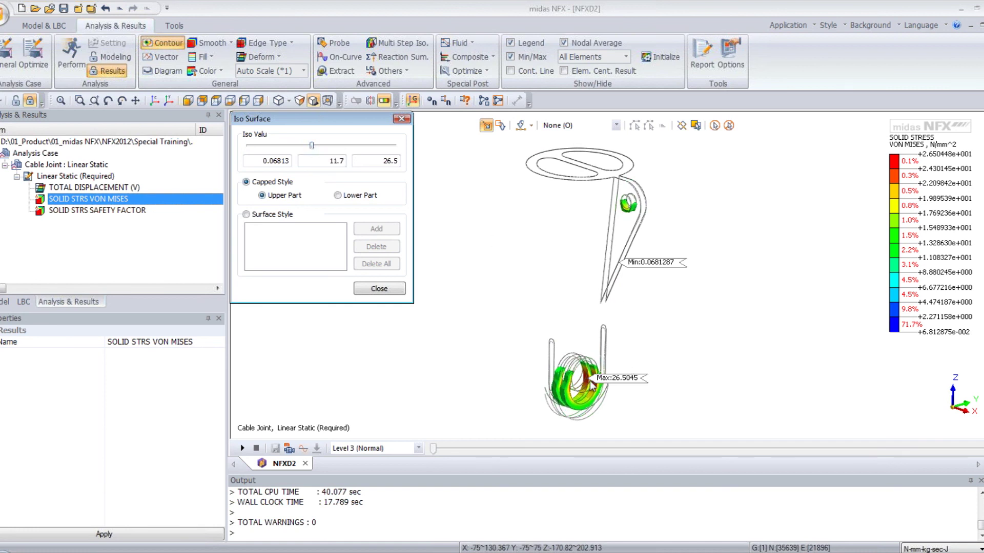
{"action": "middle_click_drag", "start_coordinate": [652, 348], "coordinate": [633, 306]}
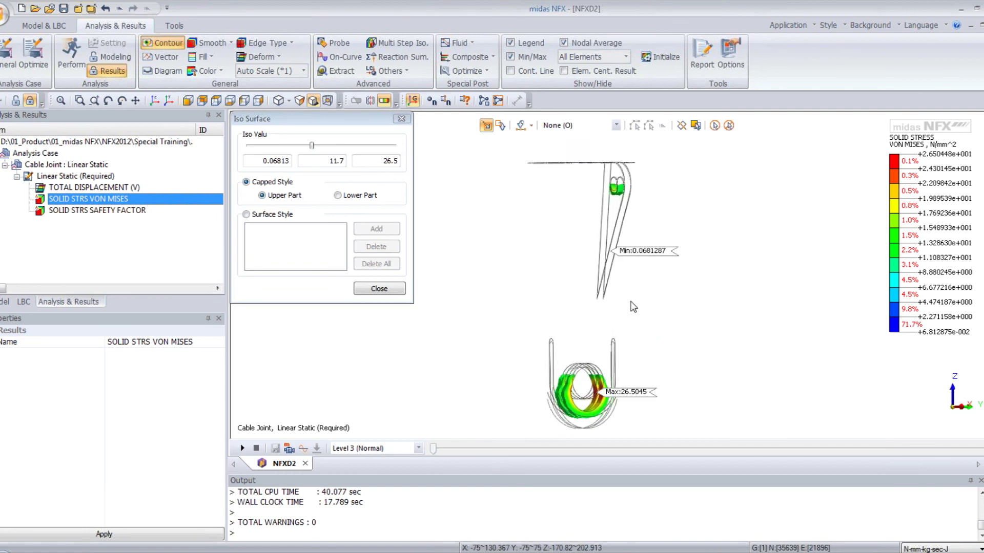
Examine the capped iso surface around the lower fork holes, and turn the iso surface off to restore the full von Mises contour.
{"action": "scroll", "coordinate": [611, 412], "scroll_direction": "up", "scroll_amount": 2}
{"action": "scroll", "coordinate": [602, 392], "scroll_direction": "up", "scroll_amount": 2}
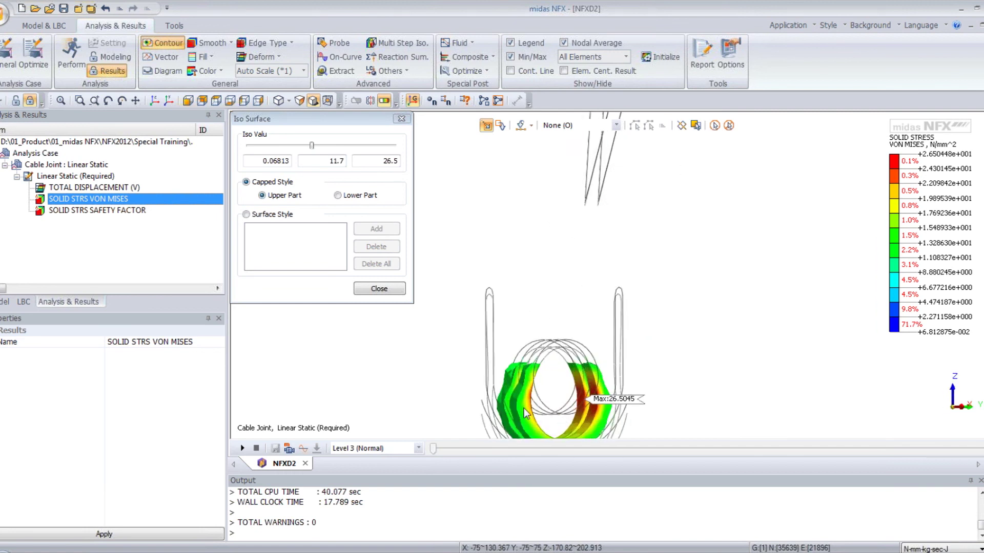
{"action": "scroll", "coordinate": [609, 356], "scroll_direction": "down", "scroll_amount": 4}
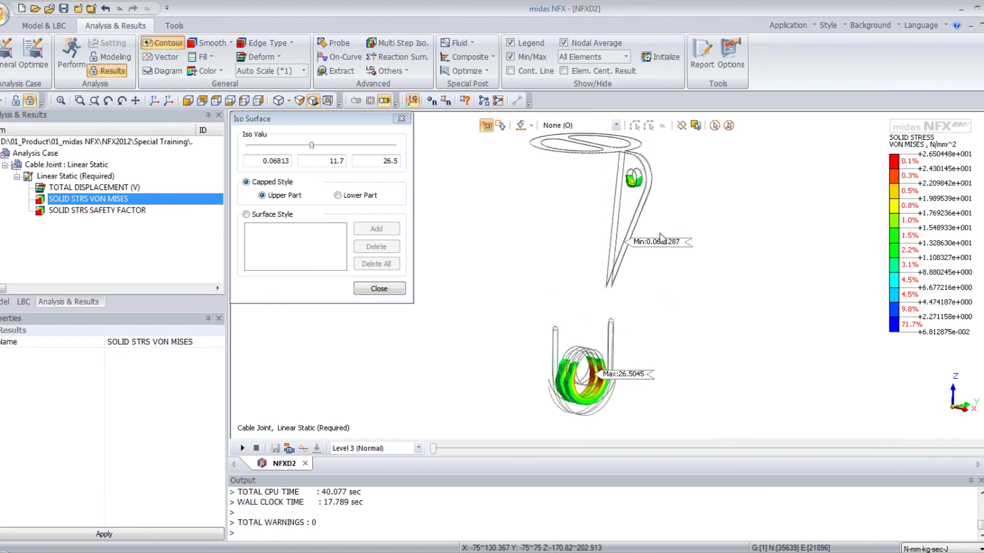
{"action": "middle_click_drag", "start_coordinate": [658, 223], "coordinate": [620, 236]}
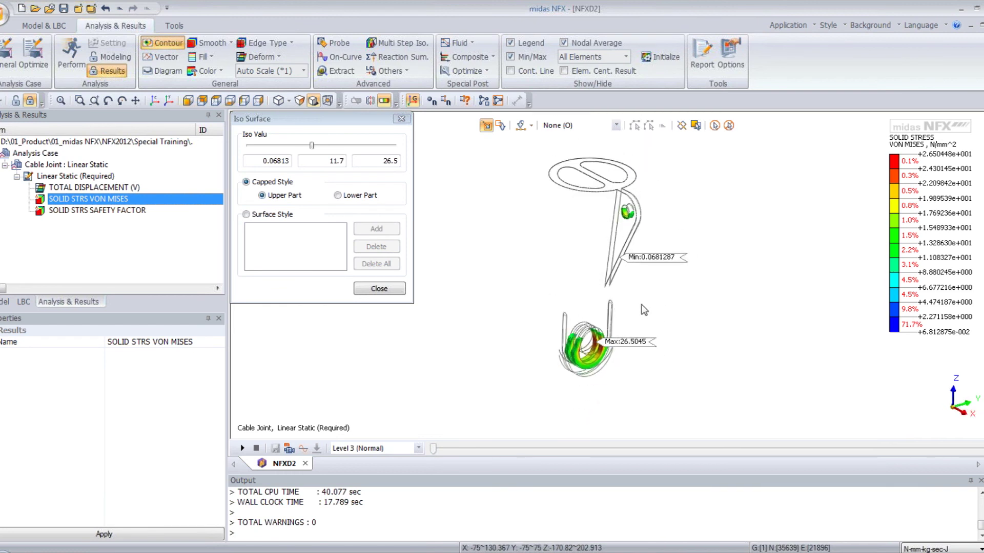
{"action": "left_click", "coordinate": [379, 289]}
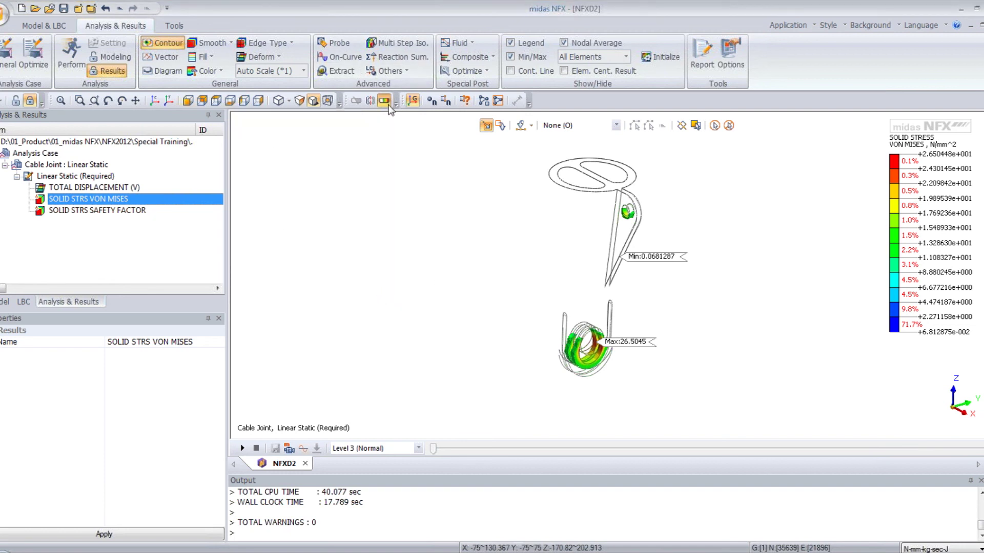
{"action": "left_click", "coordinate": [385, 102]}
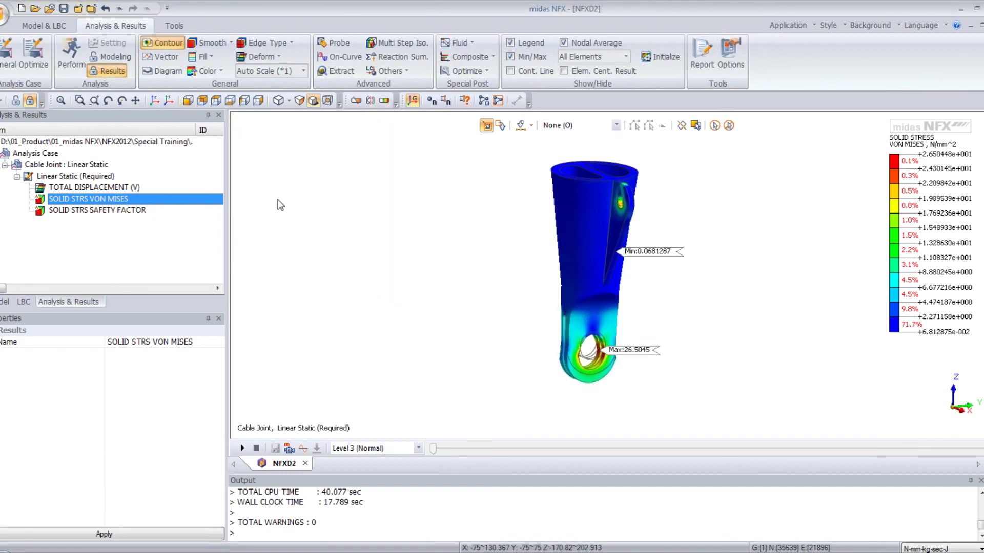
Display the solid stress safety factor contour and examine it over the cable joint.
{"action": "left_click", "coordinate": [128, 213]}
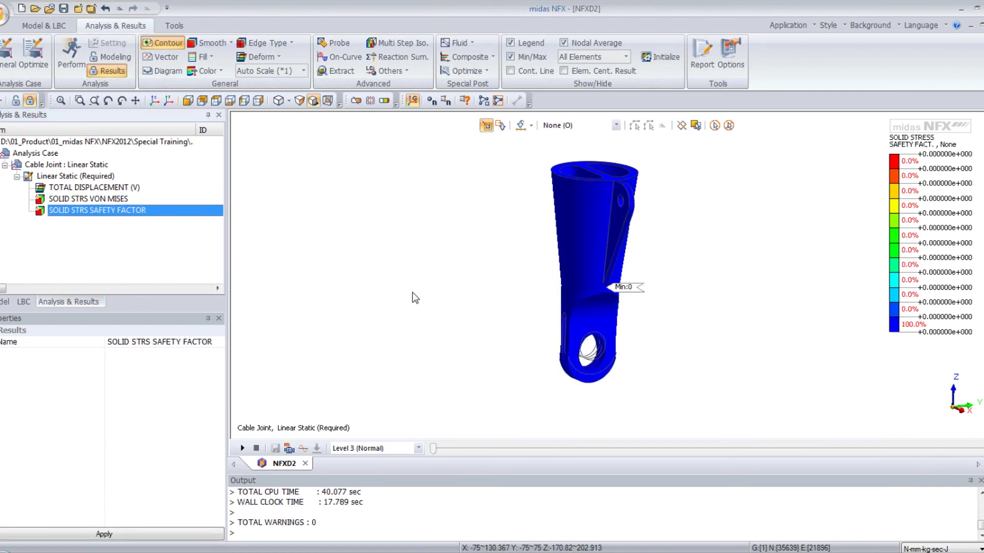
{"action": "middle_click_drag", "start_coordinate": [415, 298], "coordinate": [503, 281]}
{"action": "scroll", "coordinate": [542, 311], "scroll_direction": "up", "scroll_amount": 3}
{"action": "middle_click_drag", "start_coordinate": [542, 312], "coordinate": [521, 325]}
{"action": "scroll", "coordinate": [590, 337], "scroll_direction": "down", "scroll_amount": 3}
Display the solid von Mises stress contour again and view the whole cable joint from an angle showing the lug and fork holes.
{"action": "left_click", "coordinate": [98, 200]}
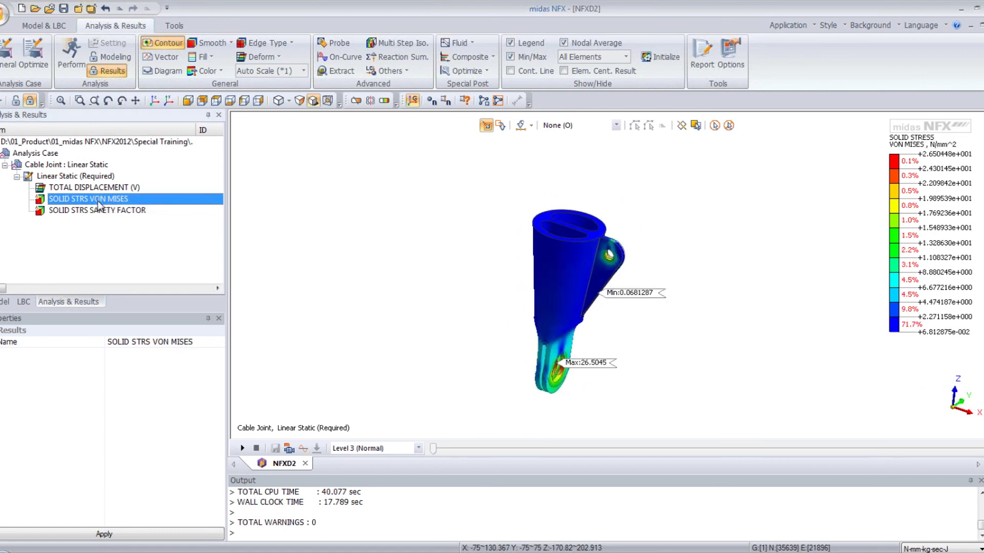
{"action": "middle_click_drag", "start_coordinate": [439, 205], "coordinate": [434, 190]}
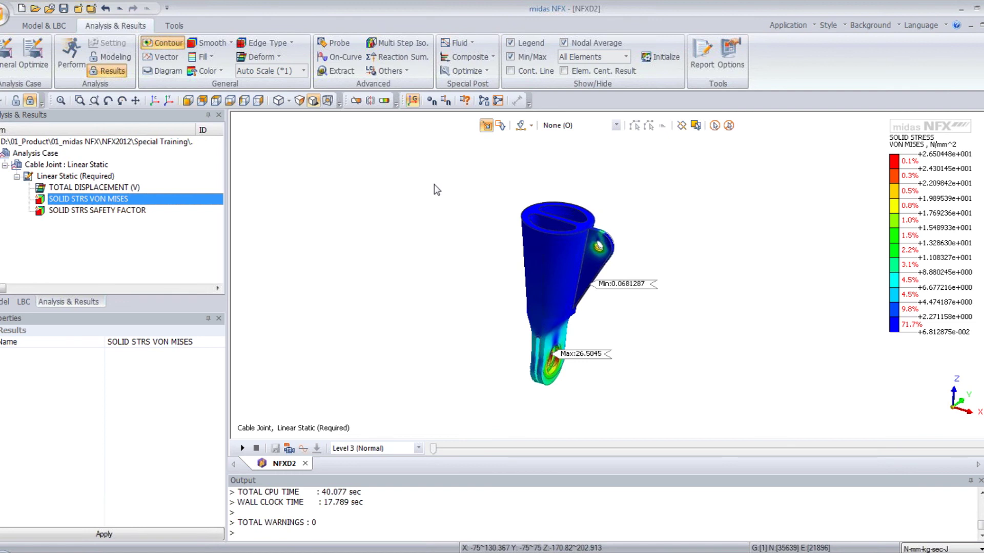
{"action": "middle_click_drag", "start_coordinate": [527, 338], "coordinate": [500, 325]}
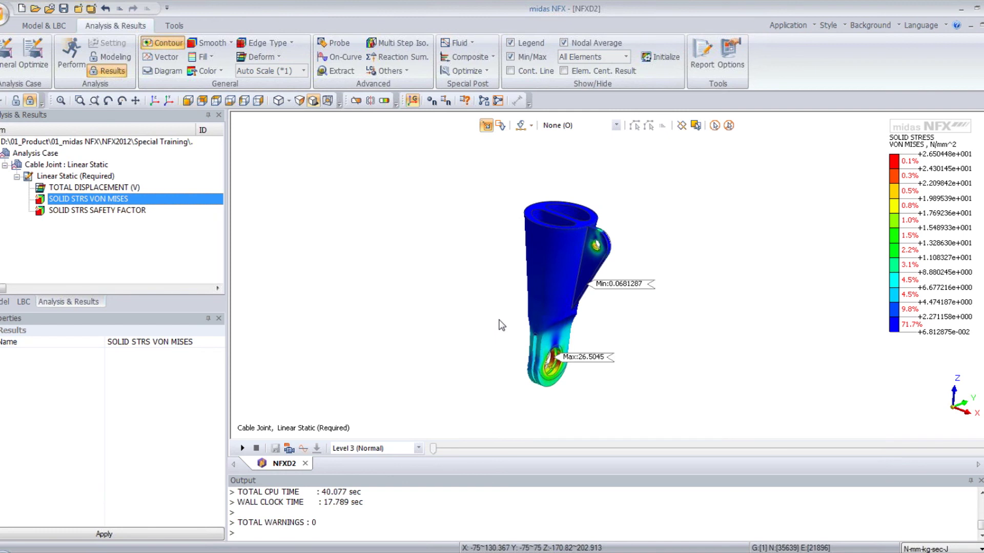